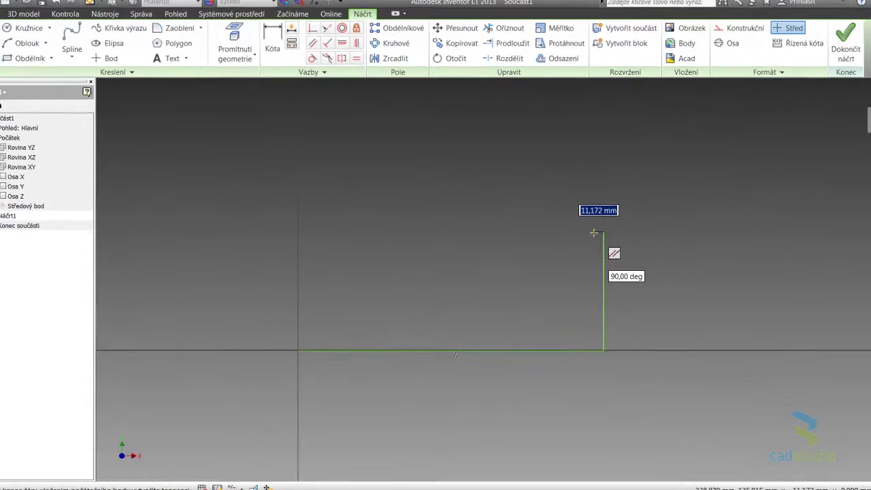
- Complete the five-level stepped half-profile with connected lines, descending from an end flange about 20 mm wide and closing at the origin
{"action": "left_click", "coordinate": [573, 235]}
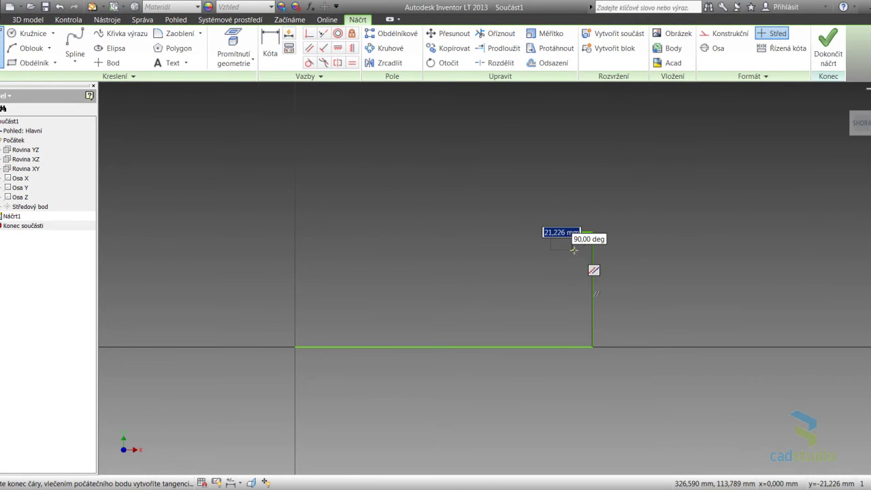
{"action": "left_click", "coordinate": [572, 250]}
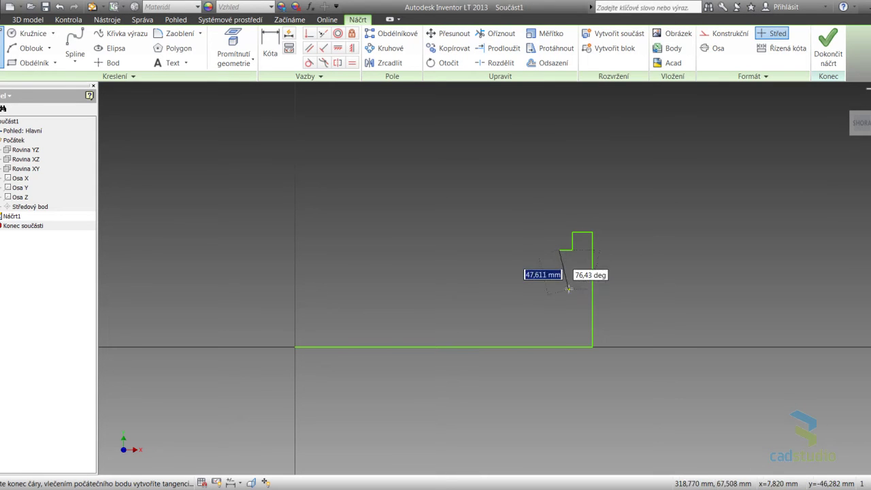
{"action": "left_click", "coordinate": [558, 280]}
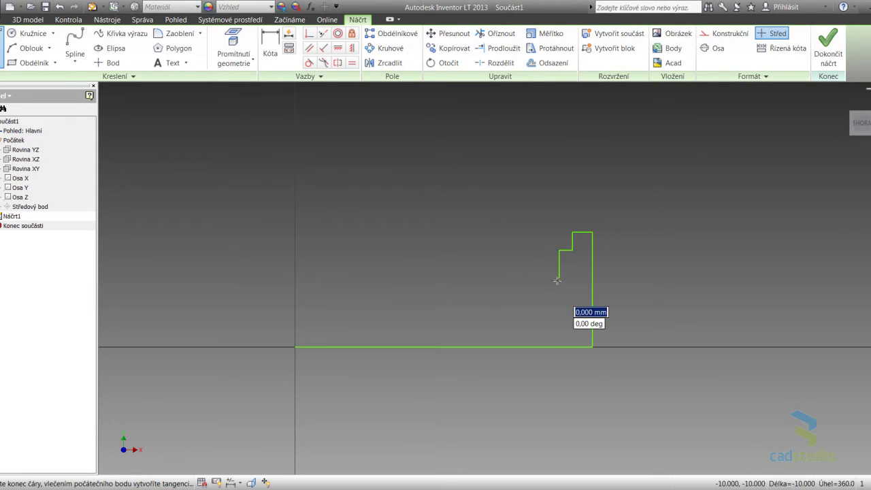
{"action": "left_click", "coordinate": [473, 281]}
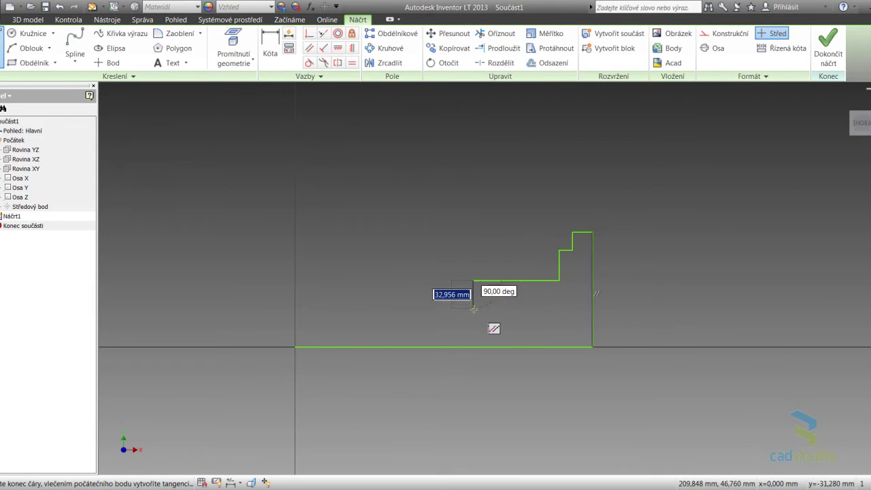
{"action": "left_click", "coordinate": [473, 310]}
{"action": "left_click", "coordinate": [379, 310]}
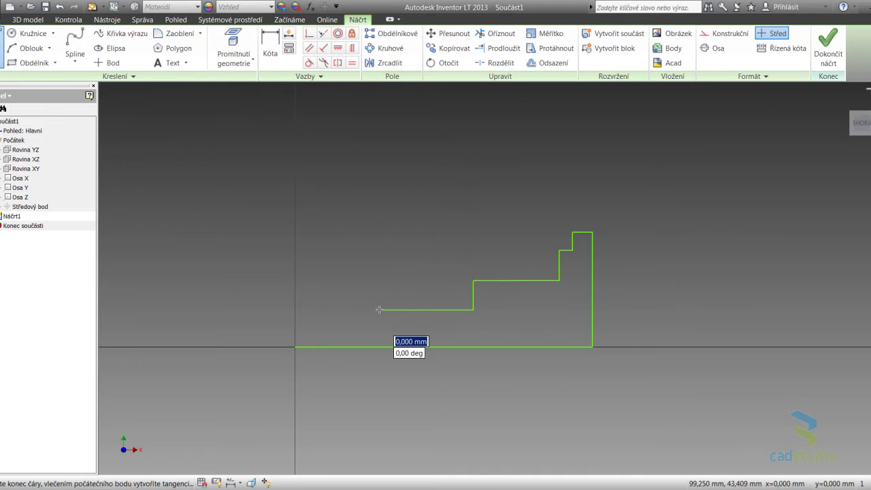
{"action": "left_click", "coordinate": [379, 321]}
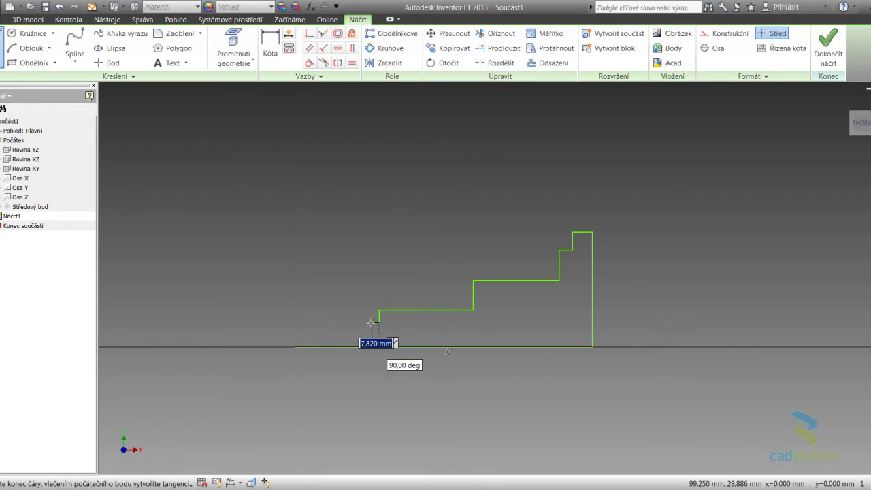
{"action": "left_click", "coordinate": [294, 322]}
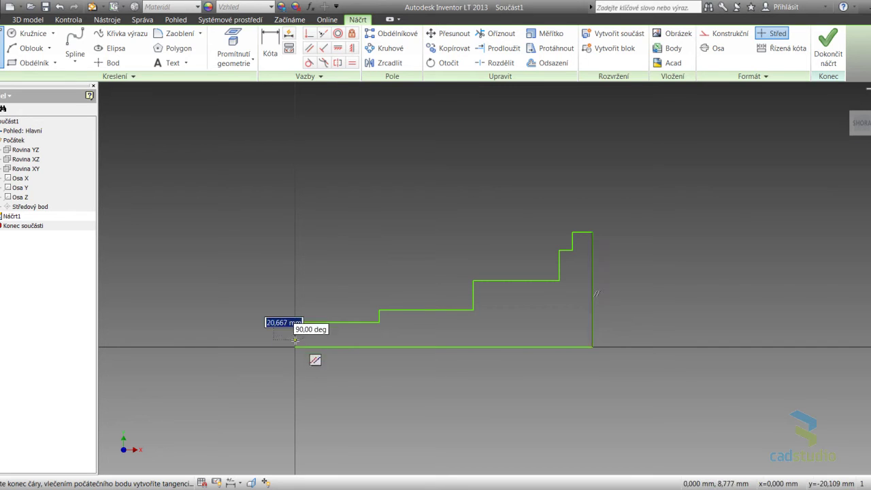
{"action": "left_click", "coordinate": [295, 347]}
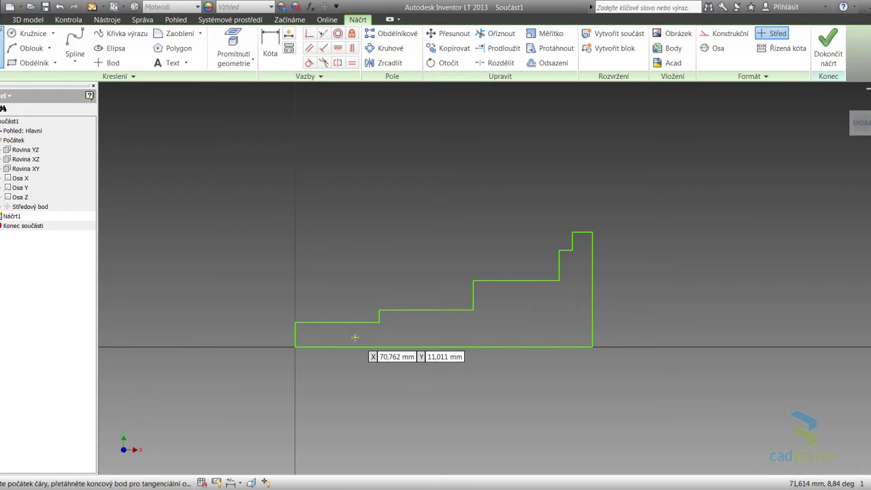
{"action": "scroll", "coordinate": [282, 347], "scroll_direction": "up", "scroll_amount": 5}
{"action": "scroll", "coordinate": [378, 369], "scroll_direction": "up", "scroll_amount": 2}
{"action": "scroll", "coordinate": [389, 334], "scroll_direction": "down", "scroll_amount": 3}
{"action": "scroll", "coordinate": [422, 331], "scroll_direction": "up", "scroll_amount": 4}
{"action": "scroll", "coordinate": [339, 323], "scroll_direction": "up", "scroll_amount": 4}
{"action": "scroll", "coordinate": [388, 231], "scroll_direction": "down", "scroll_amount": 2}
{"action": "scroll", "coordinate": [352, 292], "scroll_direction": "down", "scroll_amount": 6}
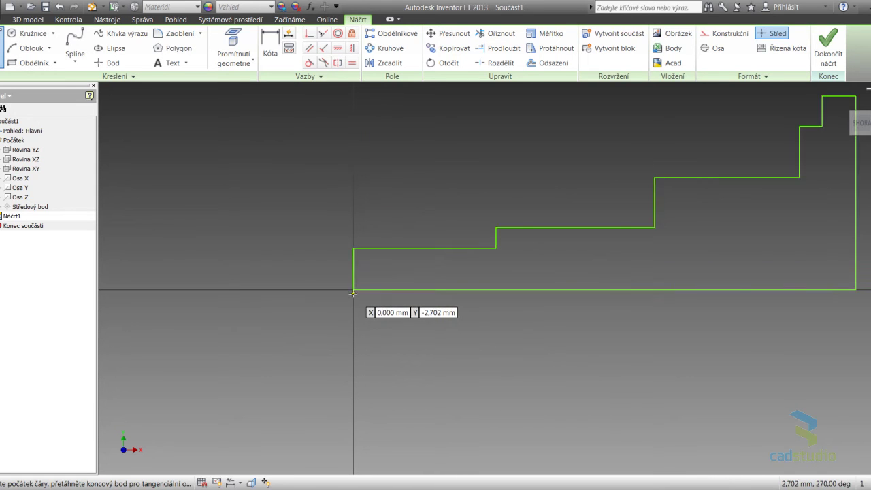
- End line drawing and convert the profile's horizontal base line along the X axis into a centerline
{"action": "key", "text": "Escape"}
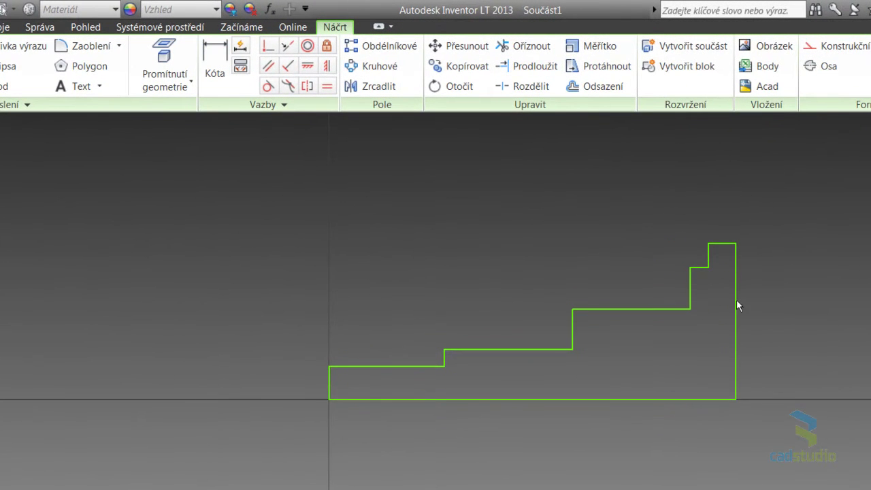
{"action": "left_click", "coordinate": [595, 406]}
{"action": "left_click", "coordinate": [825, 66]}
{"action": "left_click", "coordinate": [567, 463]}
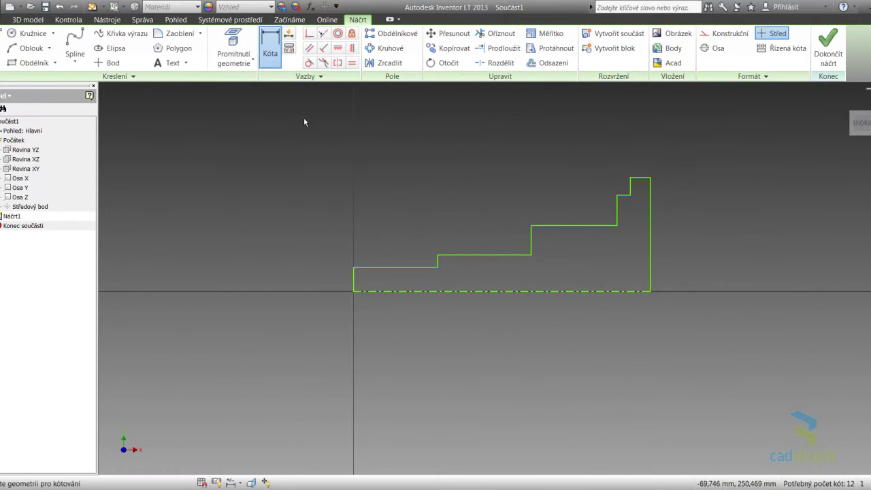
- Dimension the lowest step nearest the origin as a diameter about the centerline and set it to 50 mm
{"action": "left_click", "coordinate": [270, 47]}
{"action": "left_click", "coordinate": [556, 390]}
{"action": "left_click", "coordinate": [537, 355]}
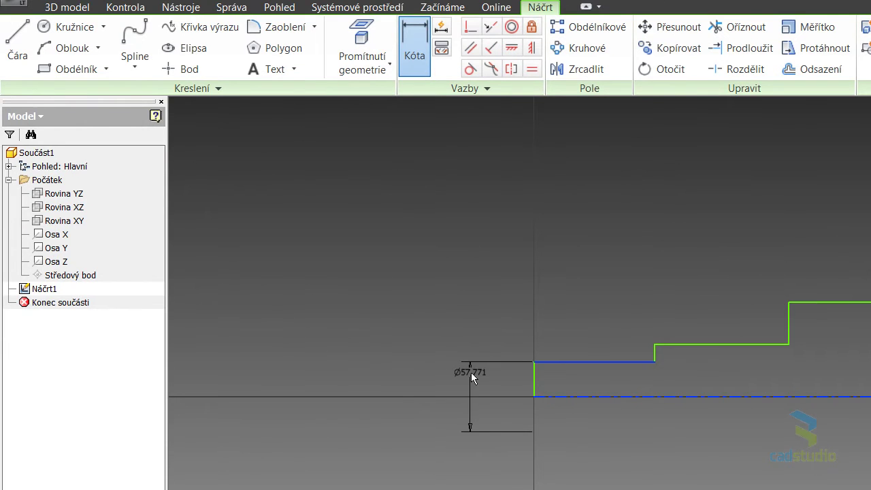
{"action": "left_click", "coordinate": [470, 384]}
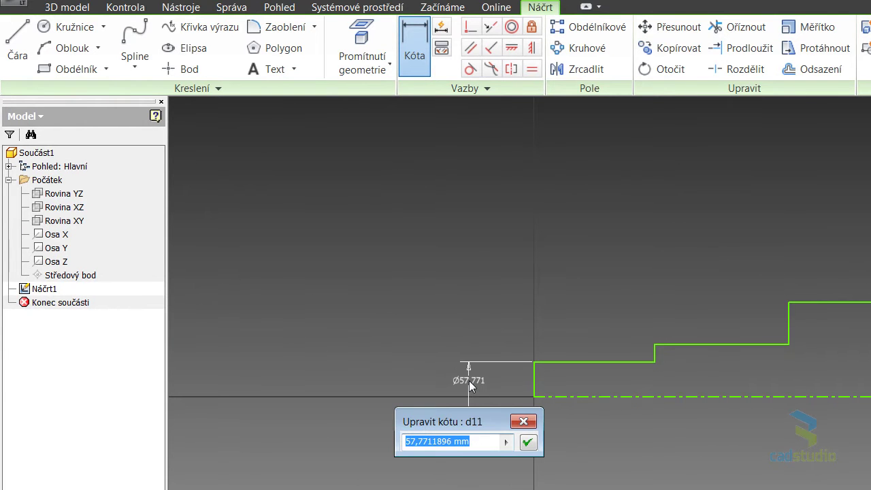
{"action": "type", "text": "50"}
{"action": "key", "text": "Return"}
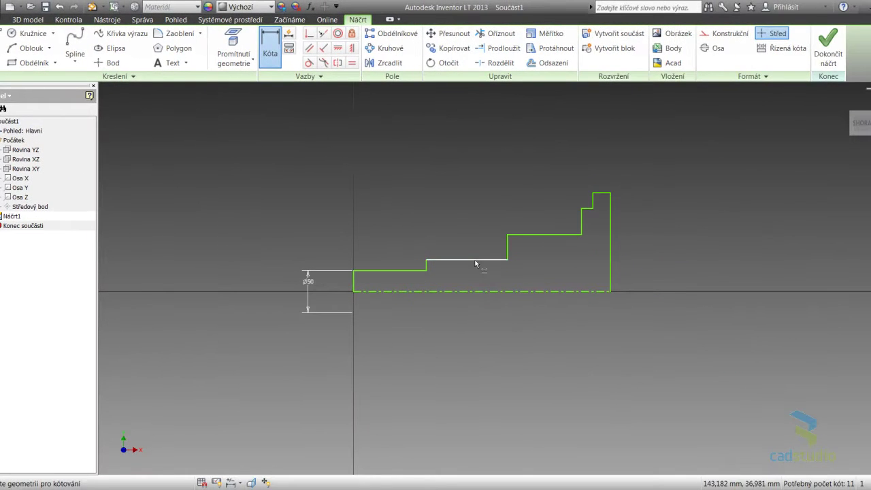
- Add a diameter dimension of 70 mm between the second step's horizontal edge and the centerline
{"action": "left_click", "coordinate": [476, 264]}
{"action": "left_click", "coordinate": [472, 292]}
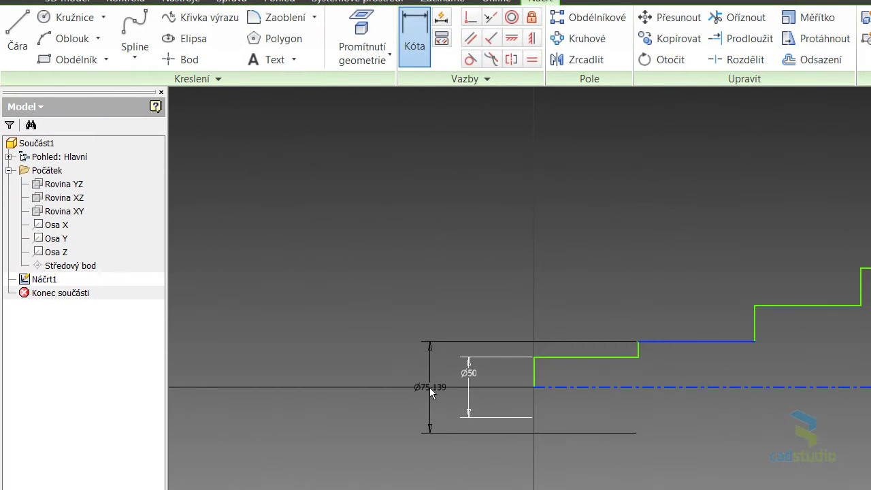
{"action": "left_click", "coordinate": [420, 383]}
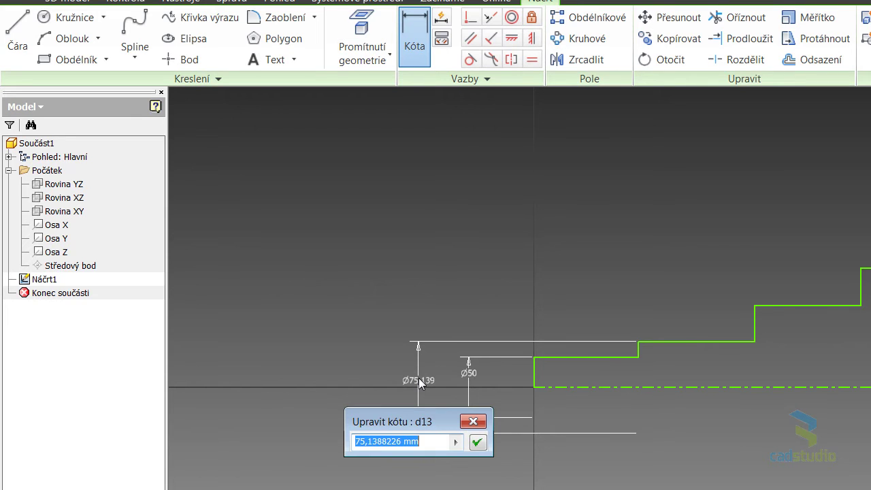
{"action": "type", "text": "70"}
{"action": "key", "text": "Return"}
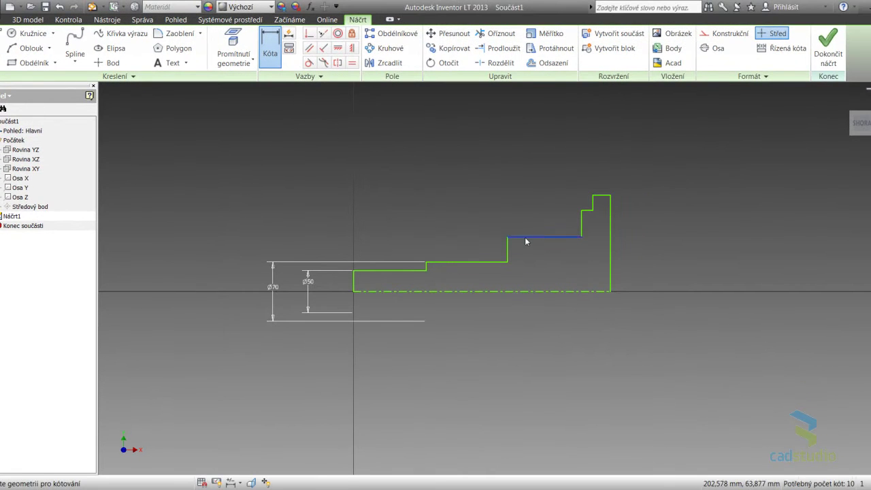
- Add a diameter dimension of 90 mm between the third step's horizontal edge and the centerline
{"action": "left_click", "coordinate": [527, 236]}
{"action": "left_click", "coordinate": [558, 291]}
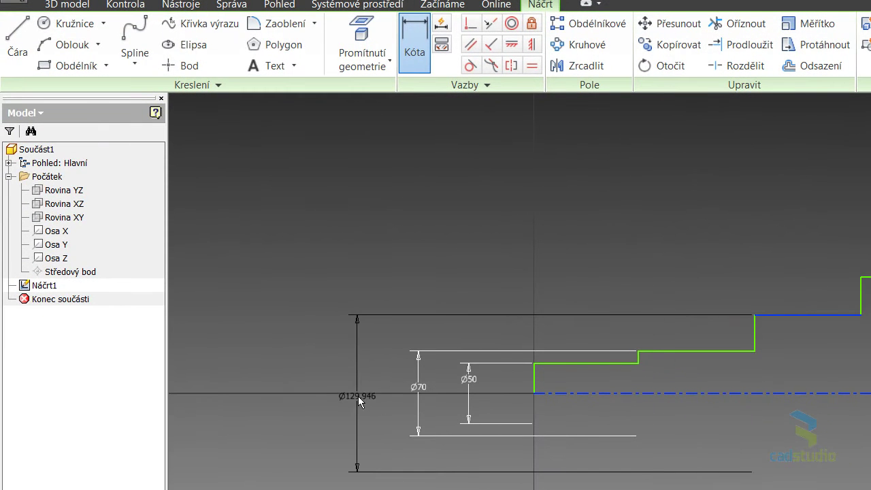
{"action": "left_click", "coordinate": [358, 381]}
{"action": "type", "text": "90"}
{"action": "key", "text": "Return"}
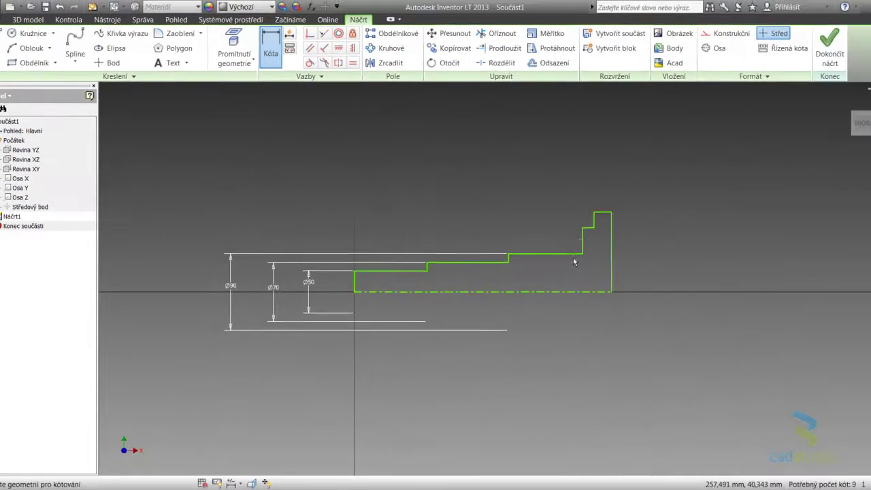
- Add a diameter dimension of 150 mm between the short ledge beside the end flange and the centerline
{"action": "left_click", "coordinate": [595, 230]}
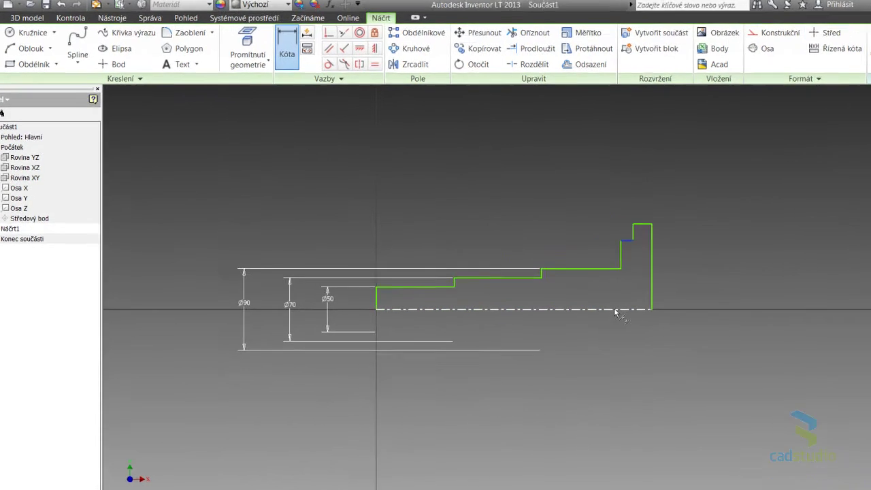
{"action": "left_click", "coordinate": [596, 301]}
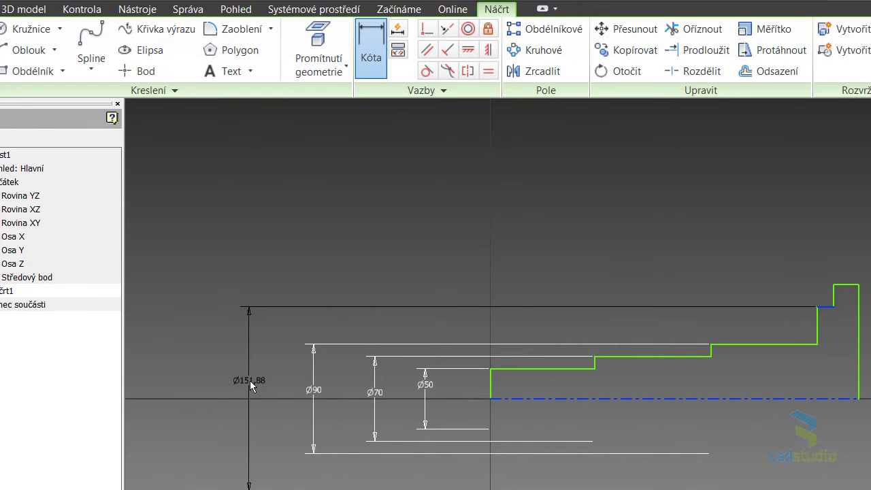
{"action": "left_click", "coordinate": [250, 380]}
{"action": "type", "text": "150"}
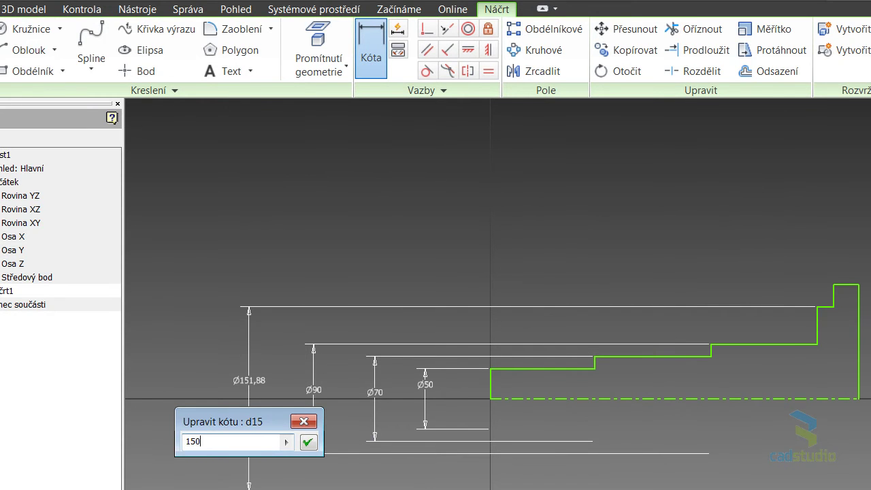
{"action": "key", "text": "Return"}
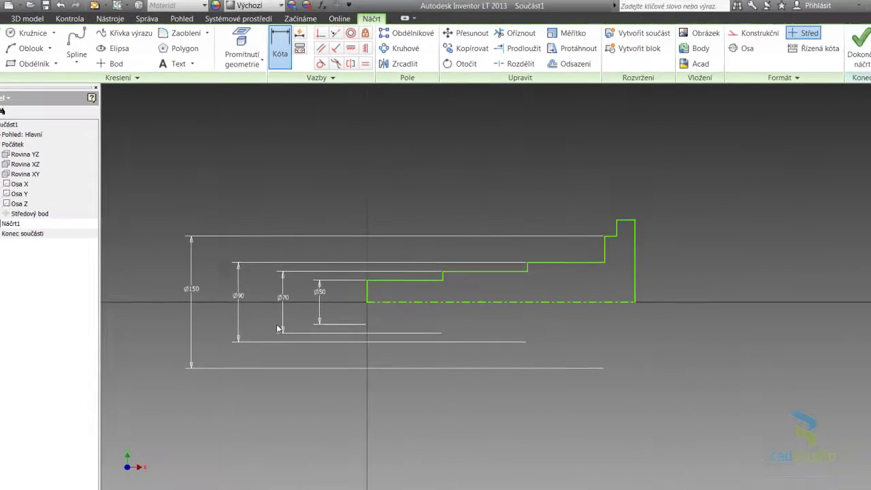
- Add a diameter dimension of 170 mm between the end flange's outer edge and the centerline
{"action": "left_click", "coordinate": [606, 215]}
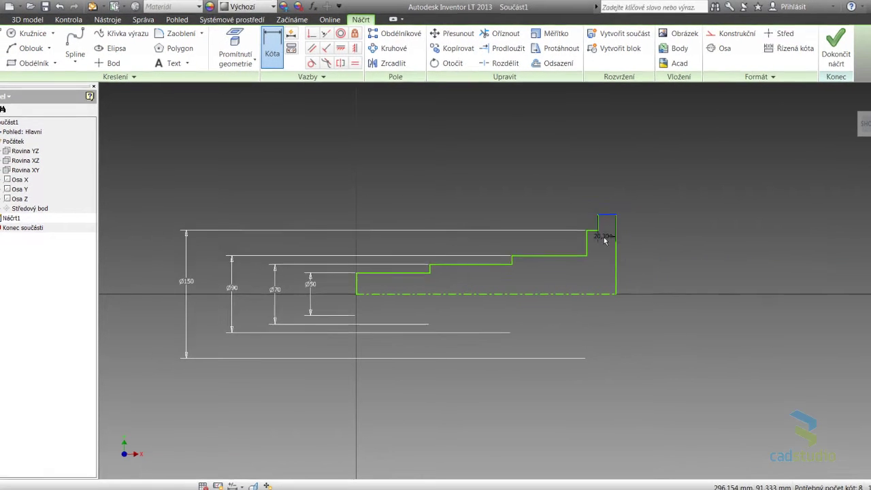
{"action": "left_click", "coordinate": [558, 291]}
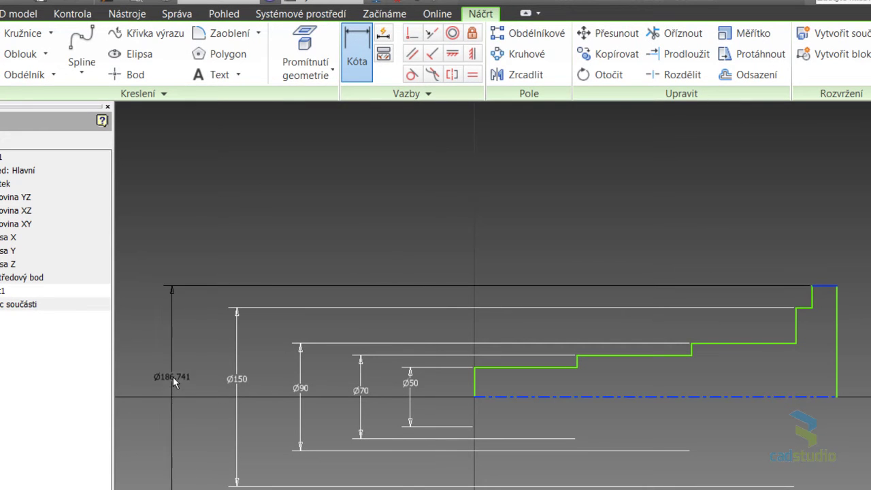
{"action": "left_click", "coordinate": [173, 377]}
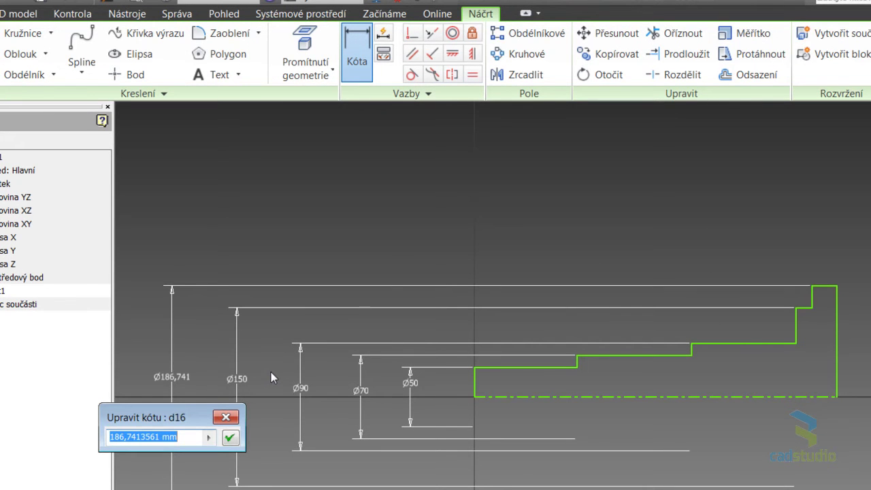
{"action": "type", "text": "170"}
{"action": "key", "text": "Return"}
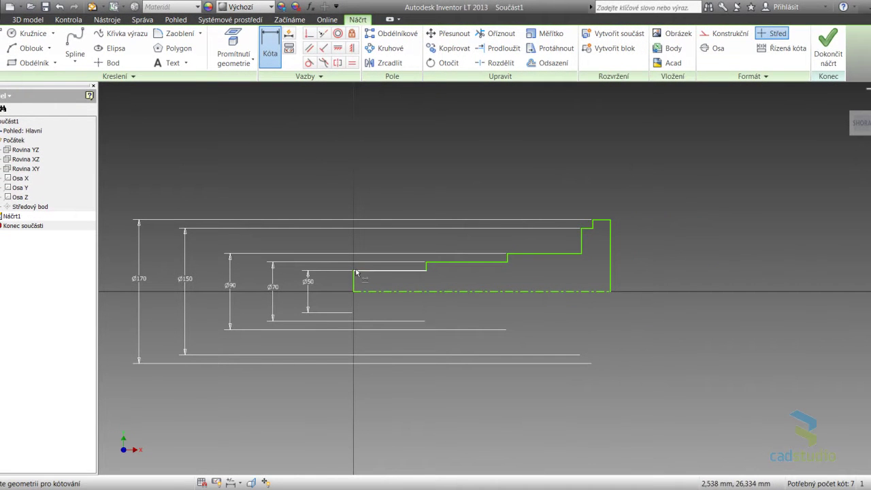
- Dimension the length of the 50 mm diameter step at the origin as 80 mm, placed above the profile
{"action": "left_click", "coordinate": [371, 271]}
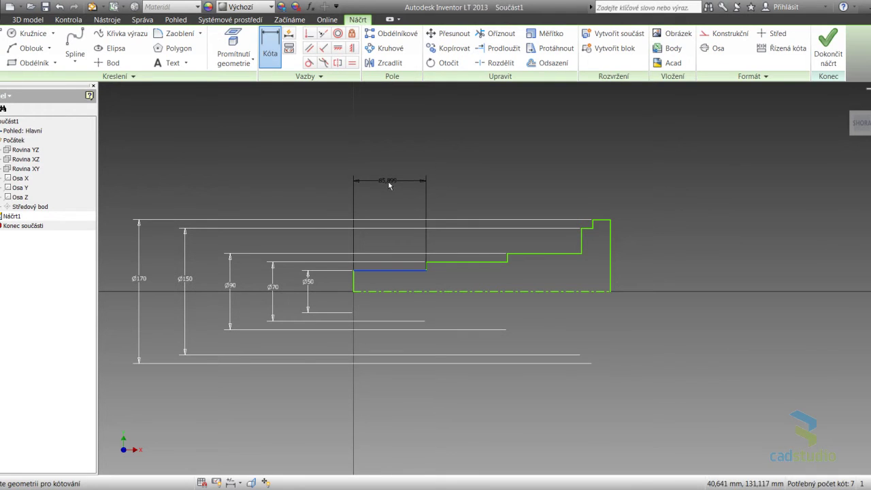
{"action": "left_click", "coordinate": [389, 184]}
{"action": "type", "text": "80"}
{"action": "key", "text": "Return"}
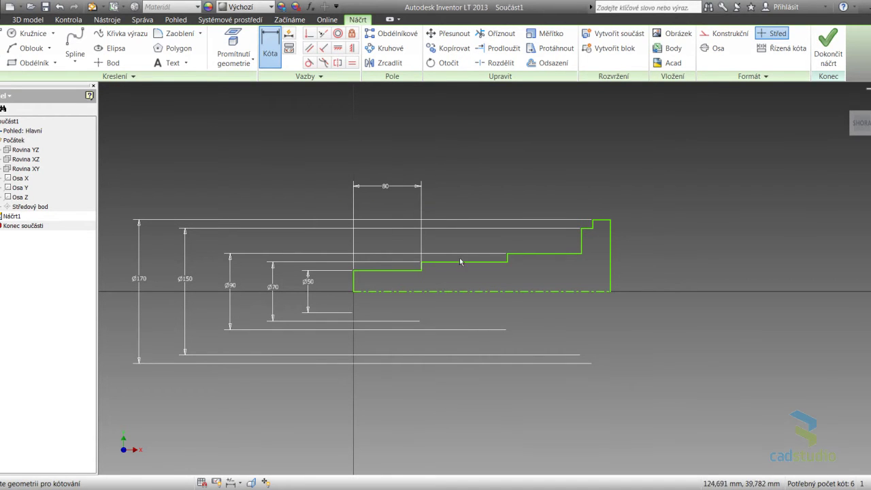
- Dimension the width of the 170 mm diameter end flange as 20 mm, placed above the profile
{"action": "left_click", "coordinate": [602, 220]}
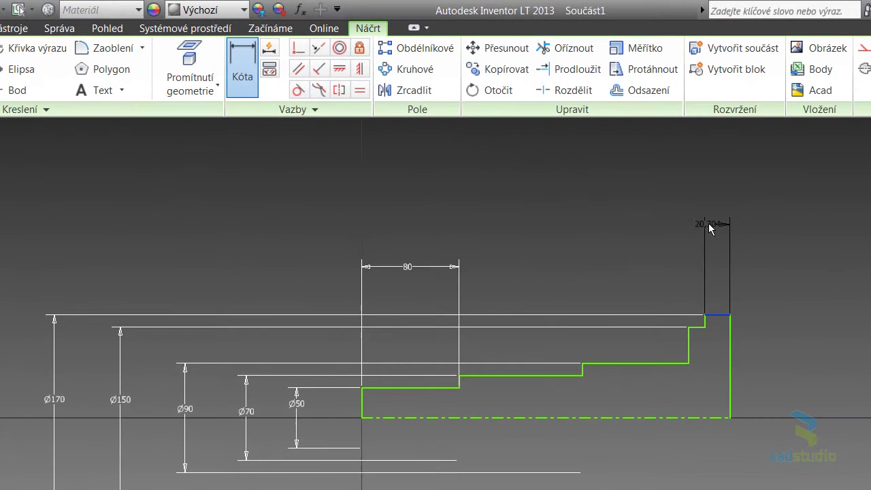
{"action": "left_click", "coordinate": [785, 209]}
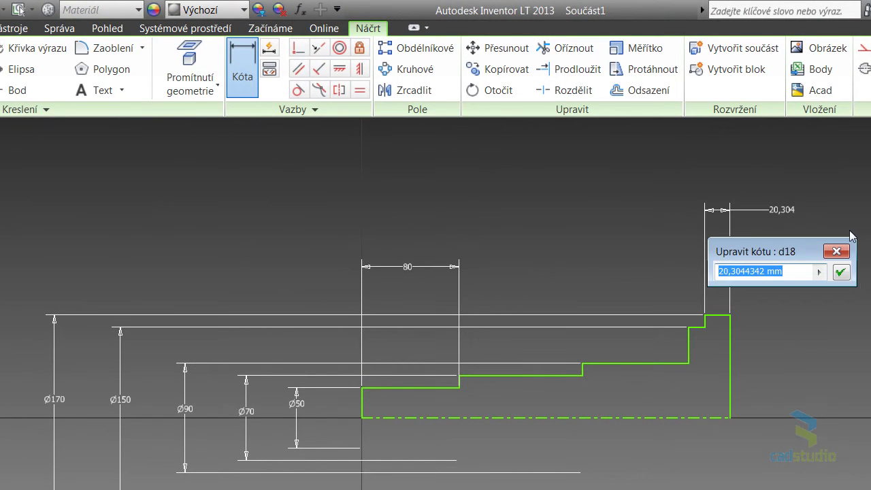
{"action": "type", "text": "2"}
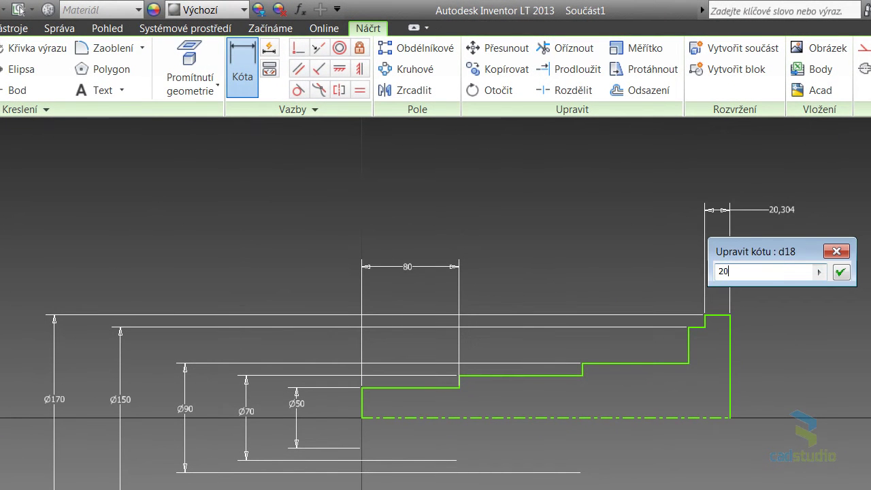
{"action": "type", "text": "0"}
{"action": "key", "text": "Return"}
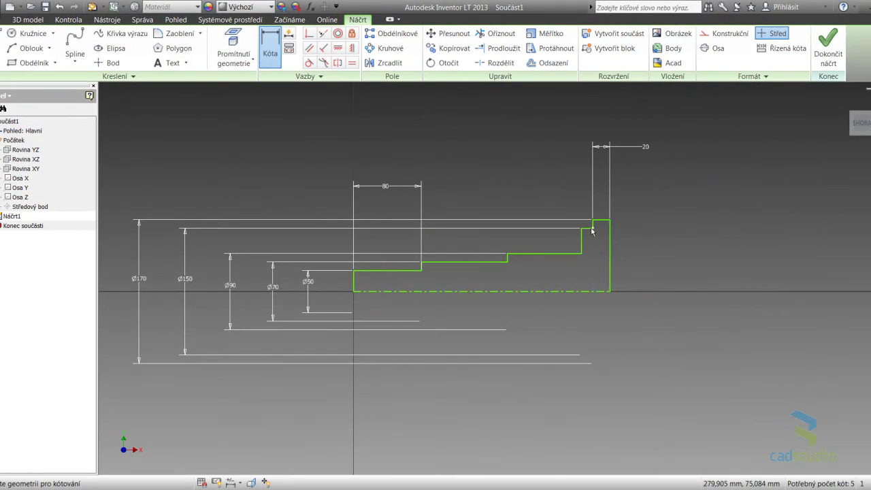
- Dimension the length of the 150 mm diameter step beside the flange as 50 mm
{"action": "left_click", "coordinate": [589, 229]}
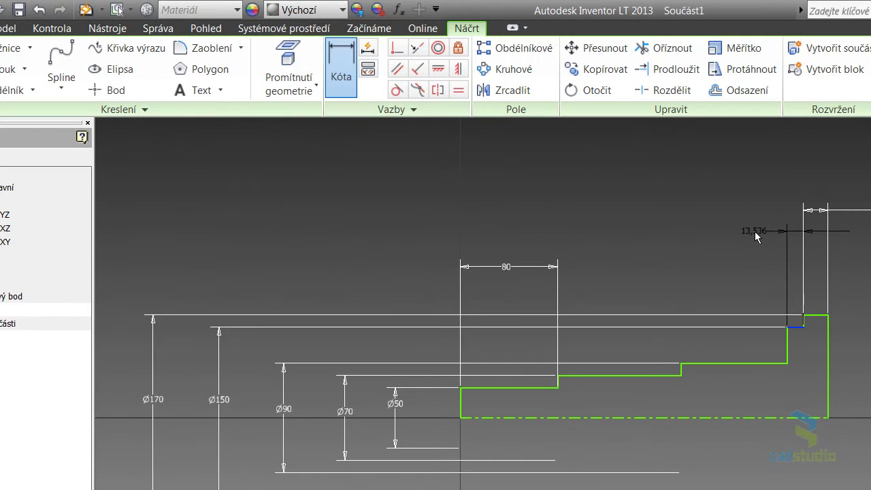
{"action": "left_click", "coordinate": [560, 161]}
{"action": "type", "text": "50"}
{"action": "key", "text": "Return"}
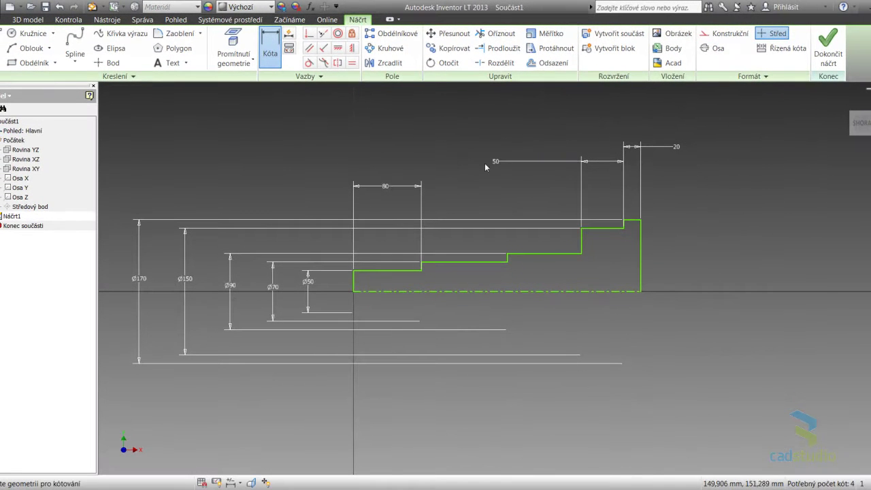
- Set the length of the 150 mm diameter step beside the end flange to 5 mm
{"action": "double_click", "coordinate": [665, 235]}
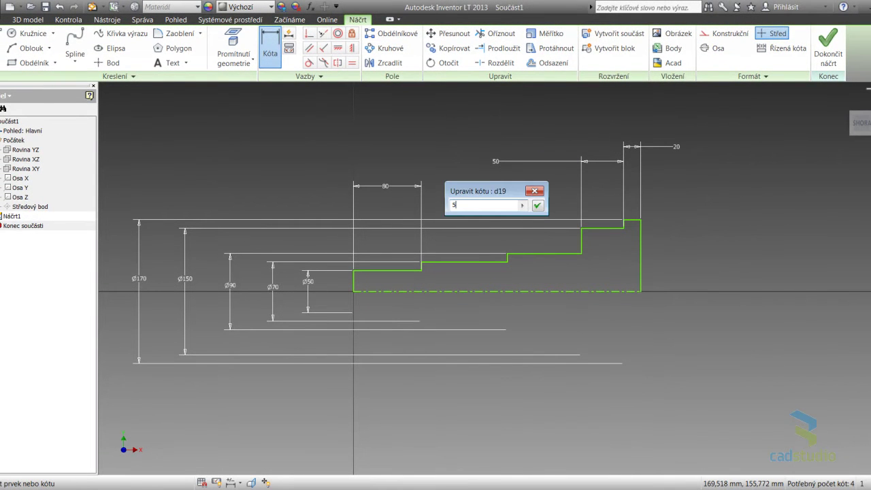
{"action": "type", "text": "5"}
{"action": "key", "text": "Return"}
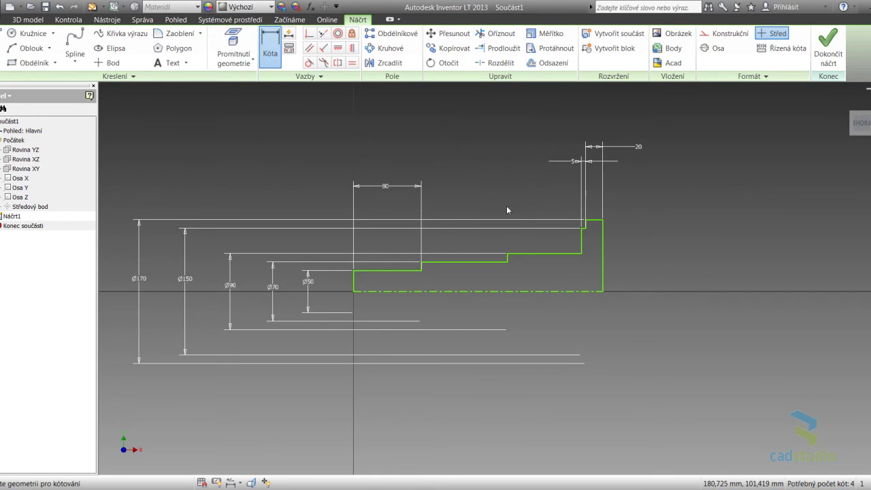
- Dimension the length of the 90 mm diameter step as 80 mm, placed above the profile
{"action": "left_click", "coordinate": [544, 254]}
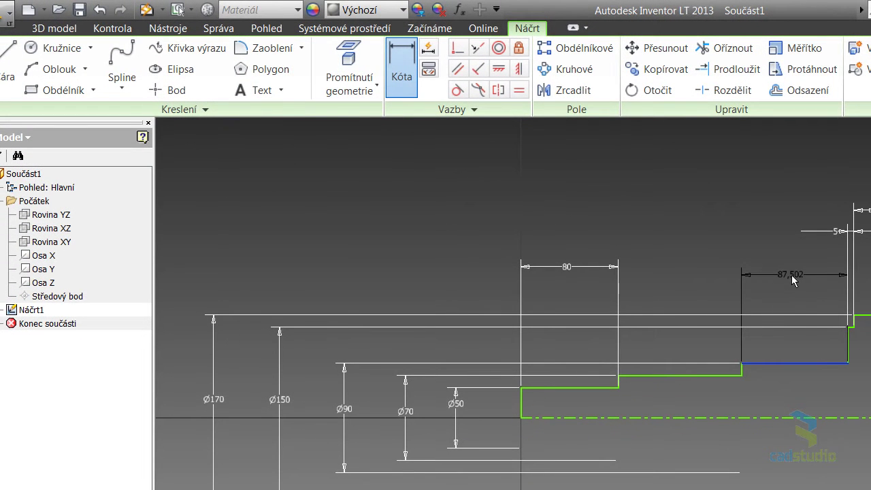
{"action": "left_click", "coordinate": [792, 271]}
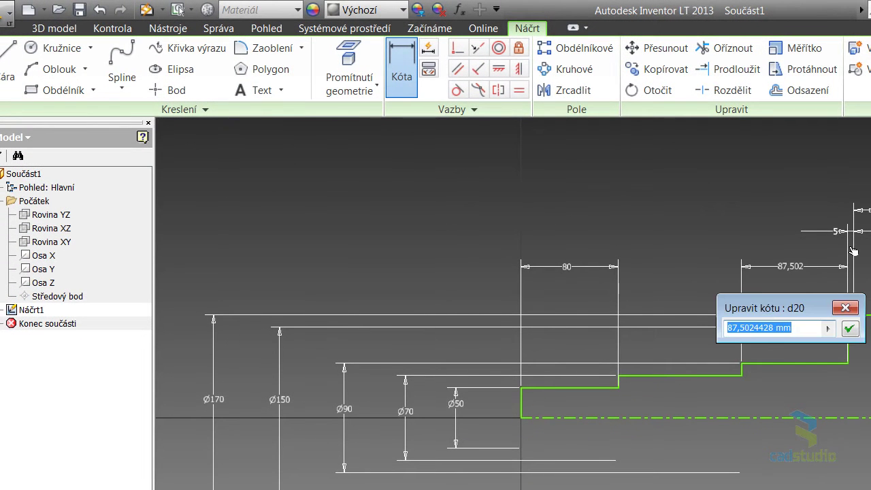
{"action": "type", "text": "80"}
{"action": "key", "text": "Return"}
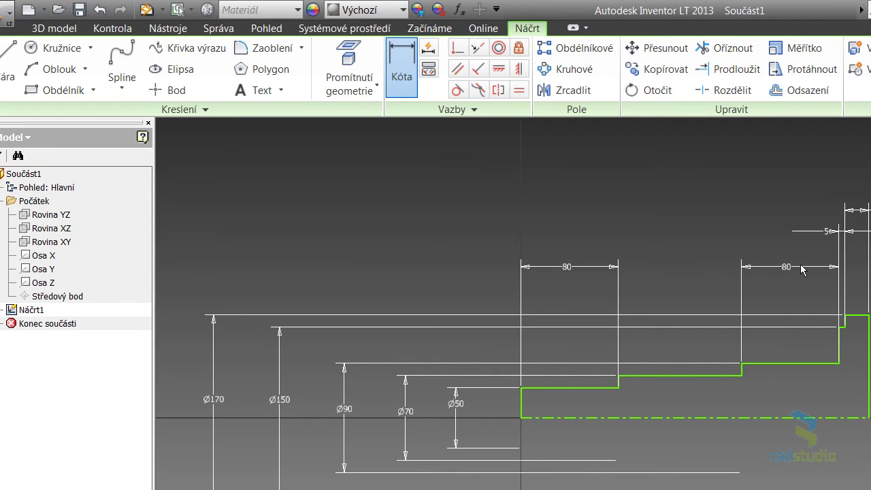
- Dimension the length of the 70 mm diameter step as 80 mm and leave the dimension command
{"action": "left_click", "coordinate": [691, 376]}
{"action": "left_click", "coordinate": [682, 281]}
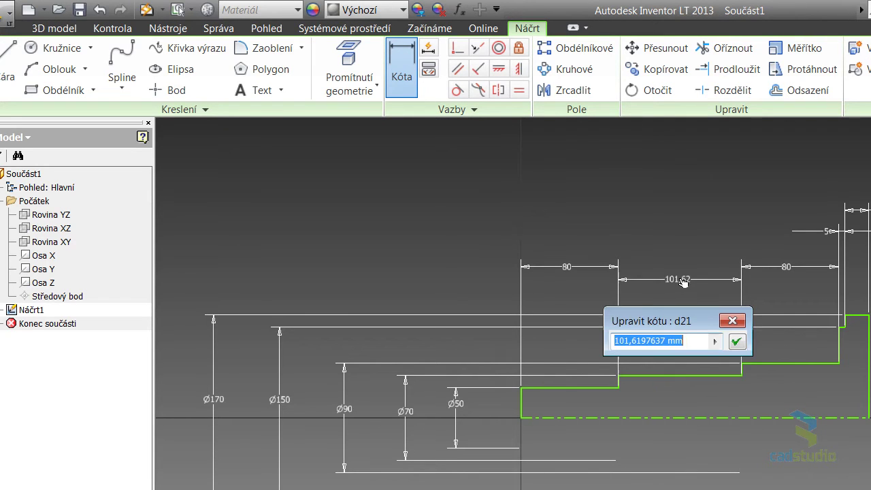
{"action": "type", "text": "80"}
{"action": "key", "text": "Return"}
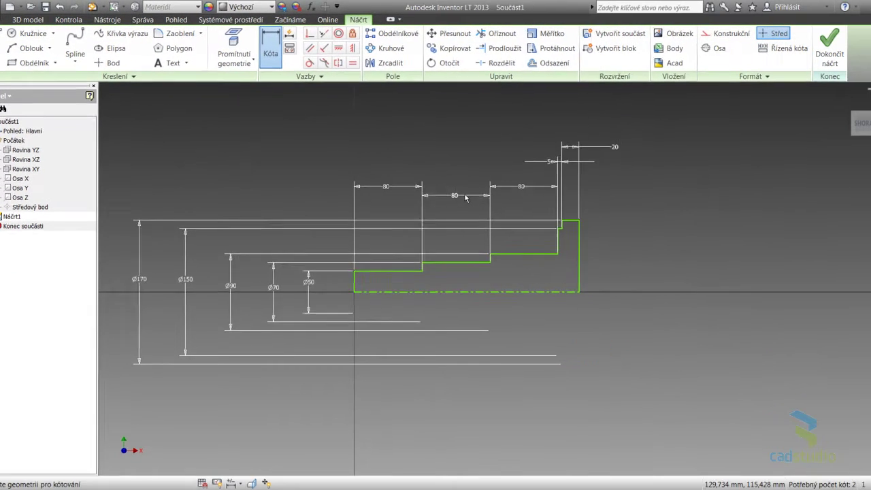
{"action": "scroll", "coordinate": [255, 256], "scroll_direction": "up", "scroll_amount": 2}
{"action": "key", "text": "Escape"}
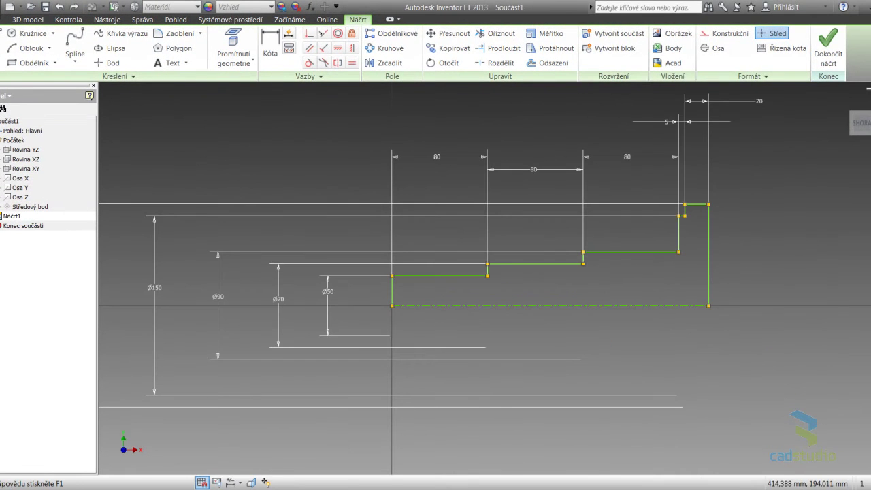
- Finish the sketch and start a Revolve of the stepped profile about its centerline, previewed in an isometric view
{"action": "left_click", "coordinate": [831, 54]}
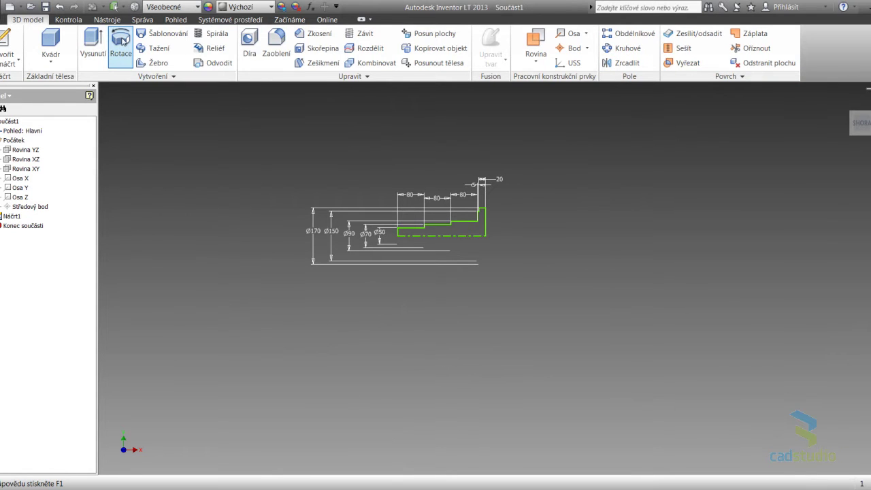
{"action": "left_click", "coordinate": [480, 233]}
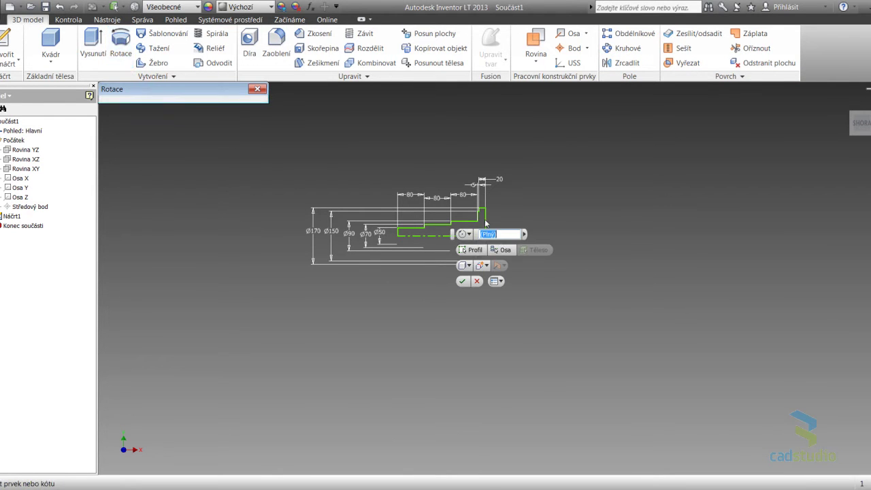
{"action": "mouse_move", "coordinate": [860, 123]}
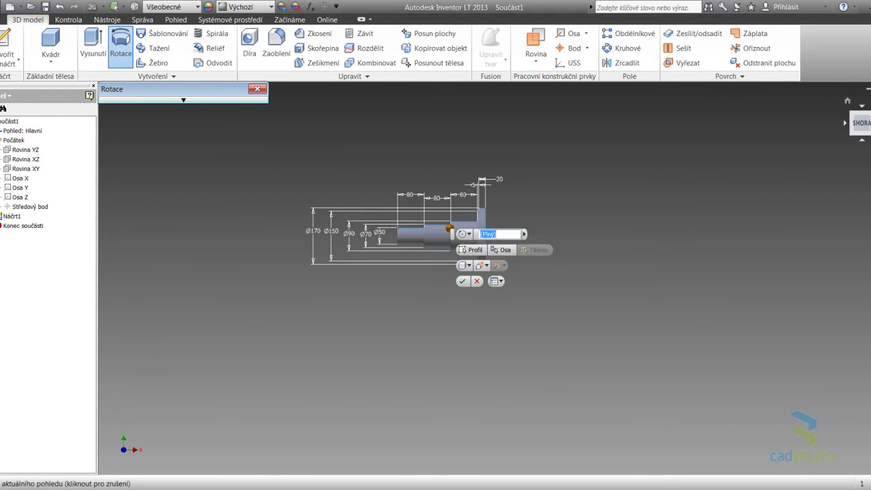
{"action": "left_click", "coordinate": [854, 114]}
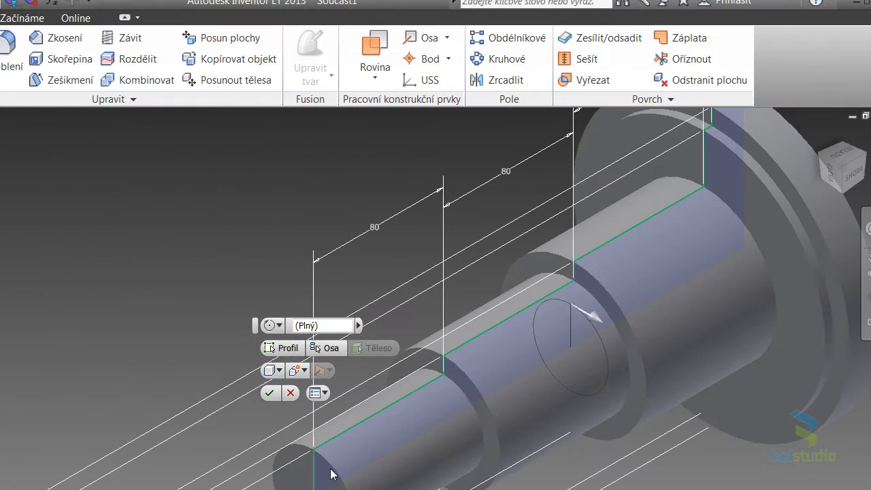
{"action": "scroll", "coordinate": [328, 413], "scroll_direction": "down", "scroll_amount": 3}
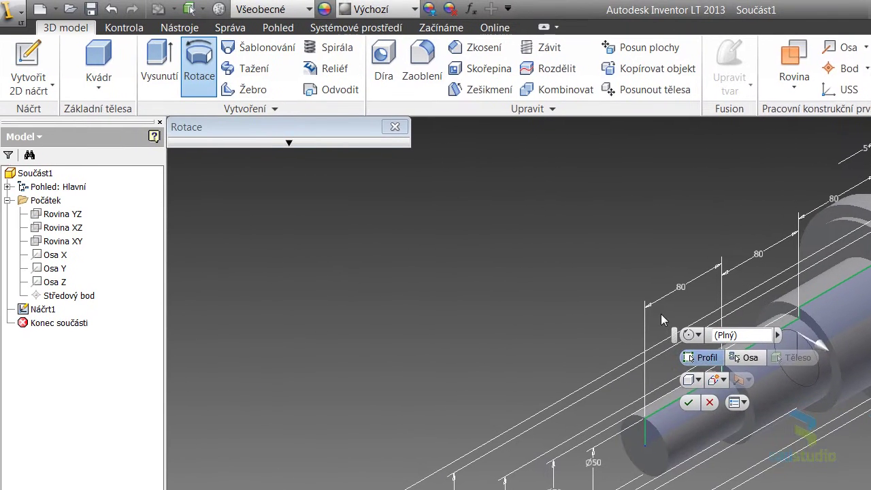
- Set the revolve extent to full (Plný) and create the solid shaft
{"action": "left_click", "coordinate": [778, 336]}
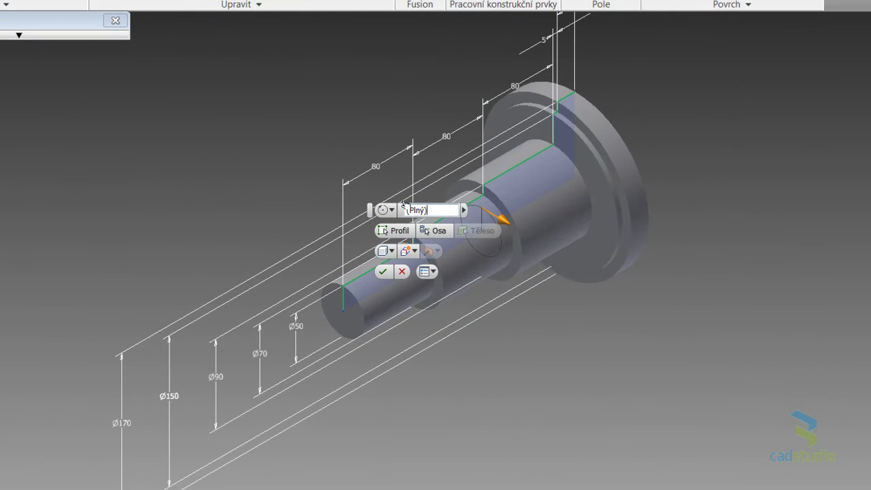
{"action": "left_click", "coordinate": [397, 211]}
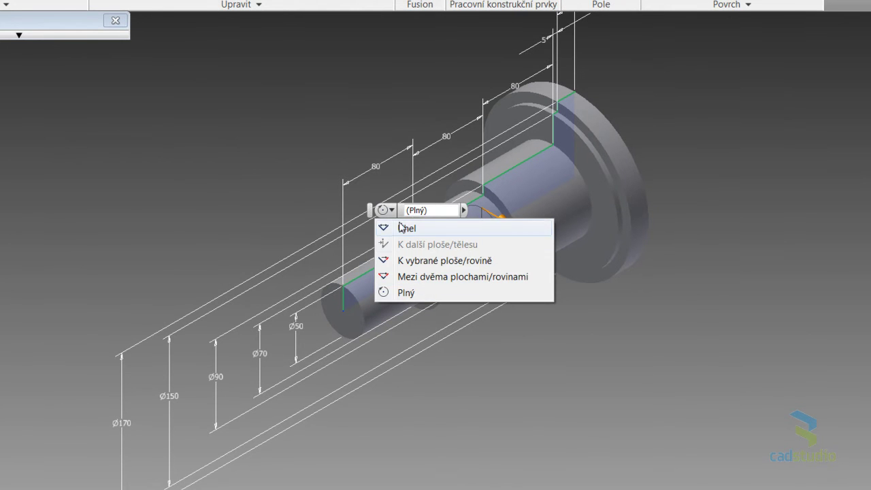
{"action": "left_click", "coordinate": [404, 294]}
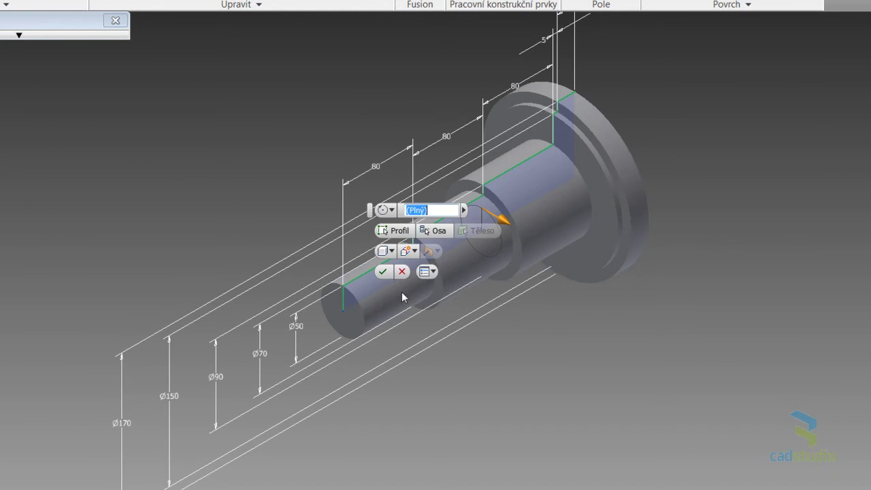
{"action": "left_click", "coordinate": [415, 252]}
{"action": "left_click", "coordinate": [417, 255]}
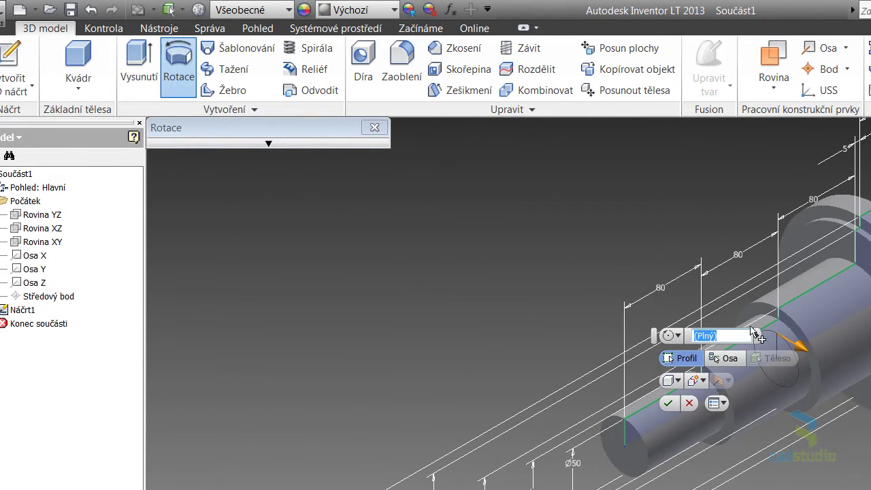
{"action": "left_click", "coordinate": [722, 366]}
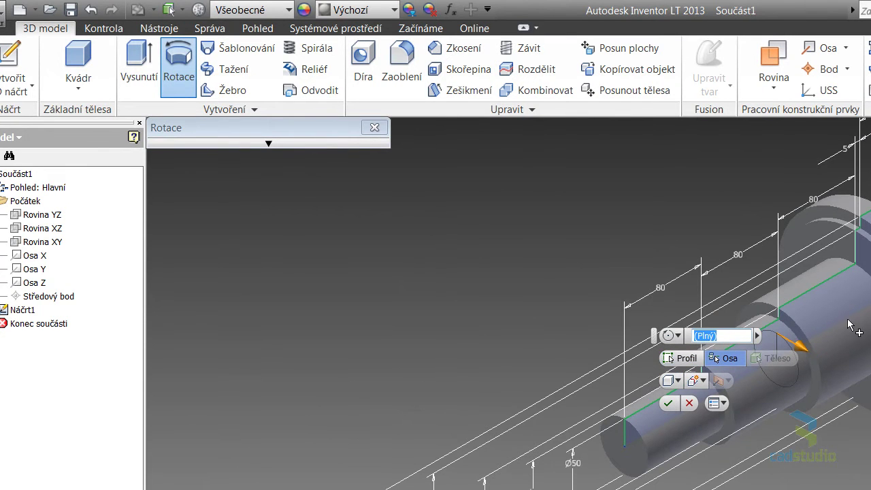
{"action": "scroll", "coordinate": [843, 320], "scroll_direction": "up", "scroll_amount": 5}
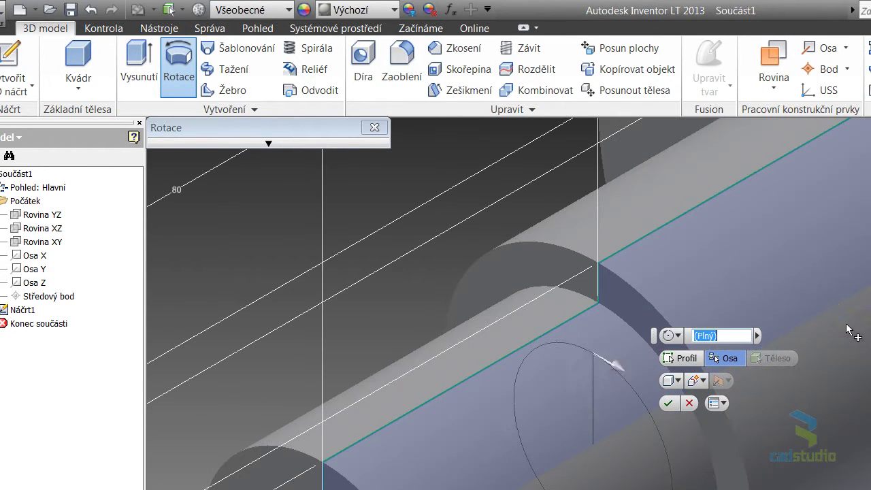
{"action": "left_click", "coordinate": [671, 402]}
{"action": "scroll", "coordinate": [408, 259], "scroll_direction": "down", "scroll_amount": 5}
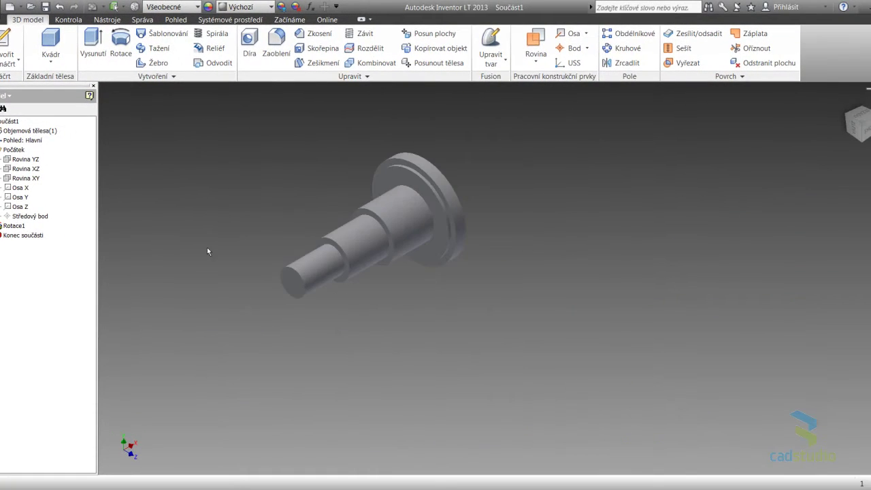
- Start a new 2D sketch on the XY origin plane and slice the shaft graphics at that plane
{"action": "scroll", "coordinate": [209, 202], "scroll_direction": "up", "scroll_amount": 3}
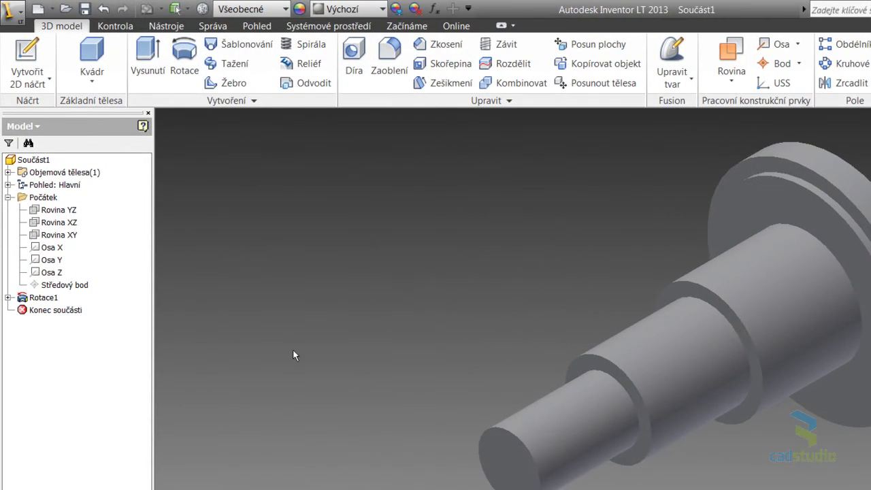
{"action": "left_click", "coordinate": [39, 237]}
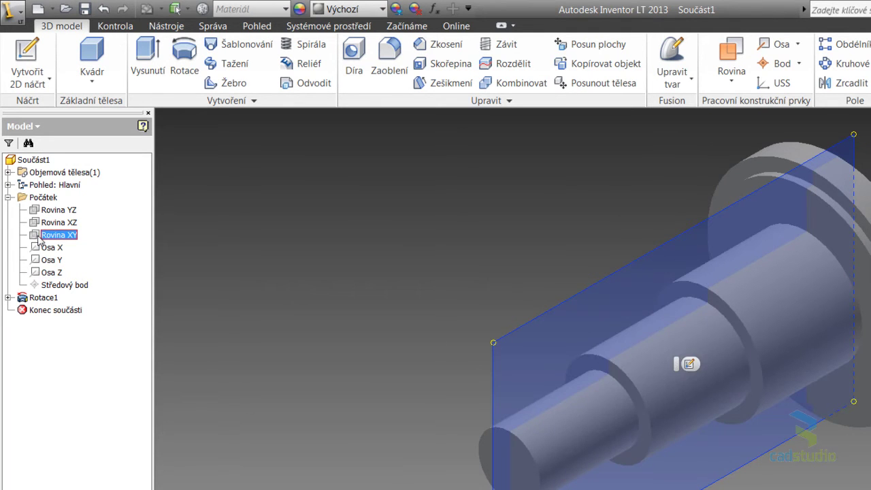
{"action": "left_click", "coordinate": [689, 364]}
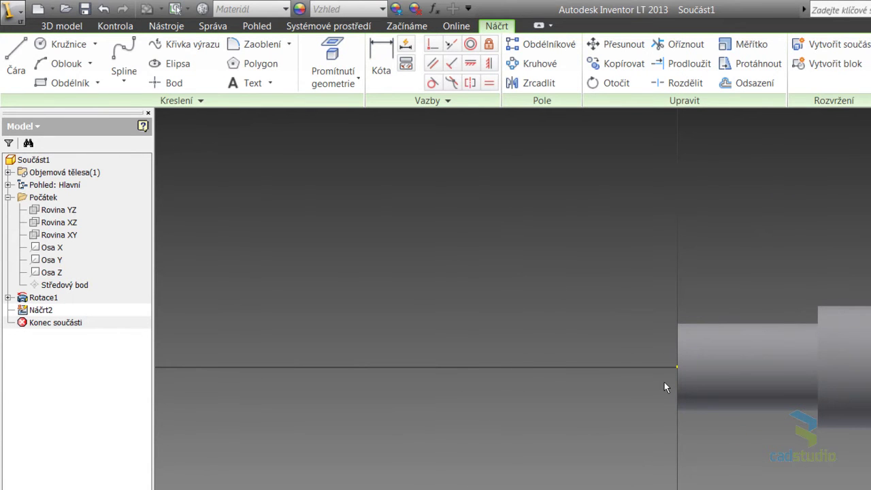
{"action": "key", "text": "F7"}
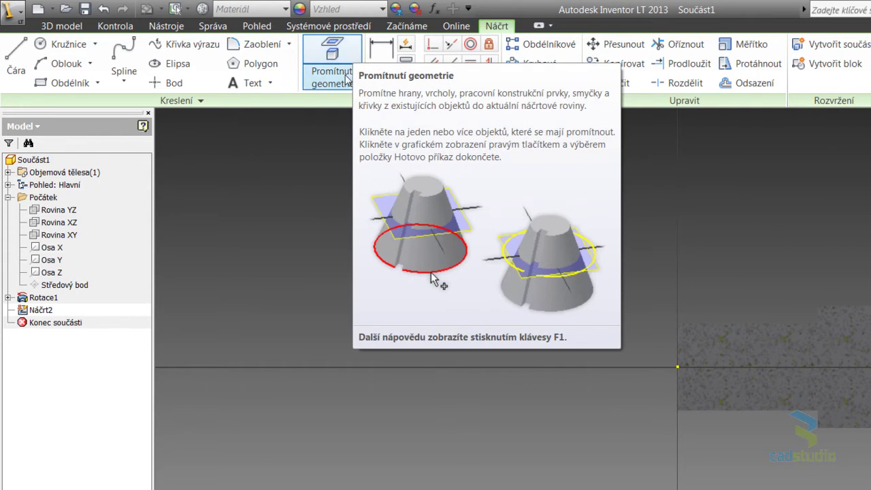
- Sketch a circle about 62 mm in diameter centred on the origin at the shaft's small end
{"action": "left_click", "coordinate": [60, 47]}
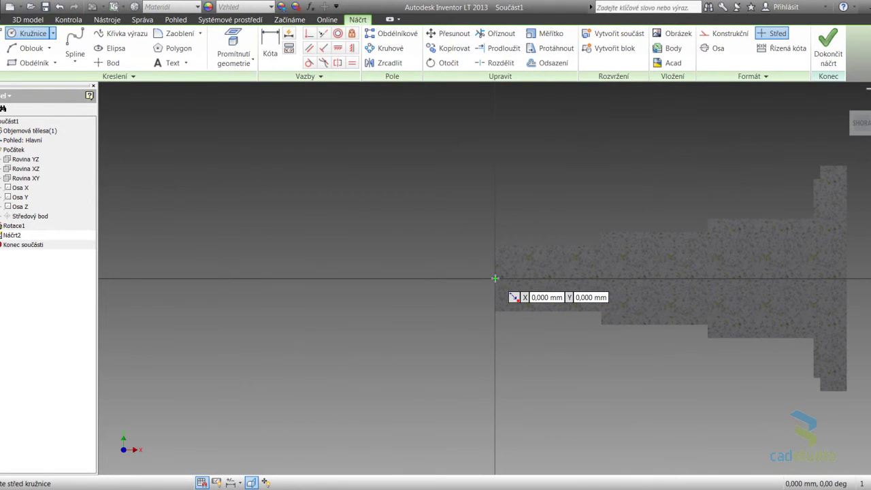
{"action": "left_click", "coordinate": [494, 278]}
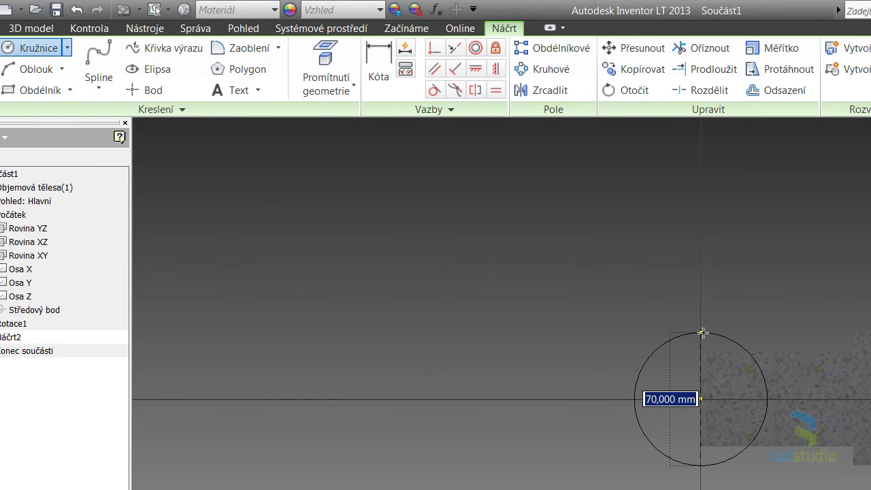
{"action": "left_click", "coordinate": [702, 341]}
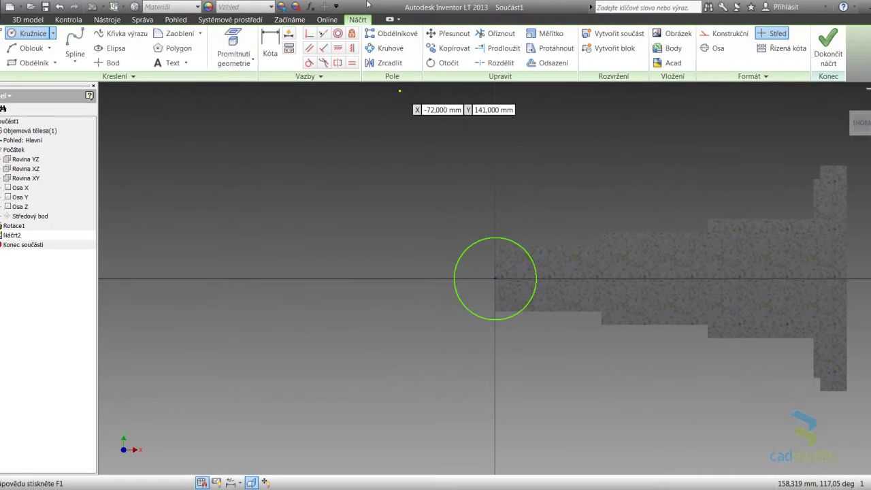
- Dimension the circle's diameter as 70 mm, placing the dimension above it
{"action": "left_click", "coordinate": [266, 56]}
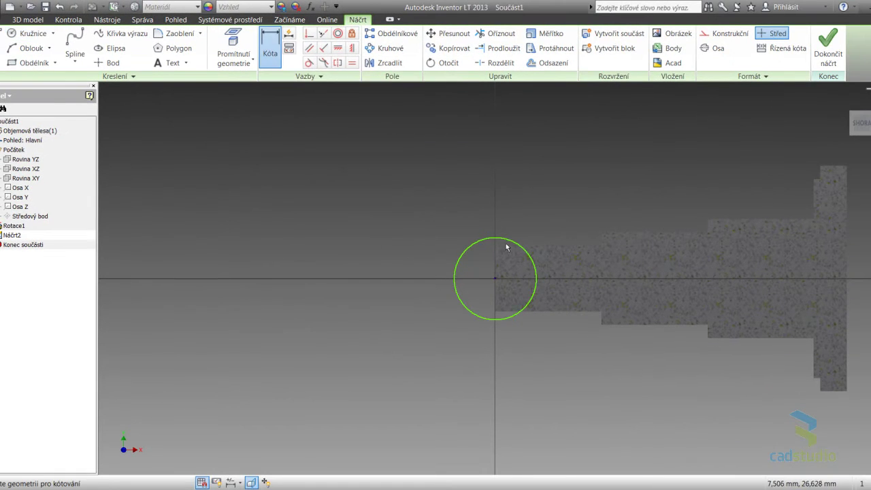
{"action": "left_click", "coordinate": [507, 240]}
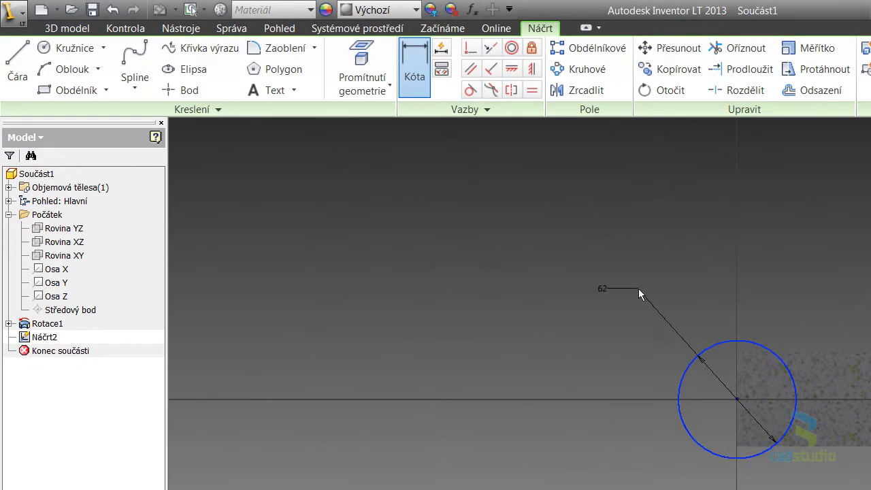
{"action": "left_click", "coordinate": [638, 288]}
{"action": "type", "text": "60"}
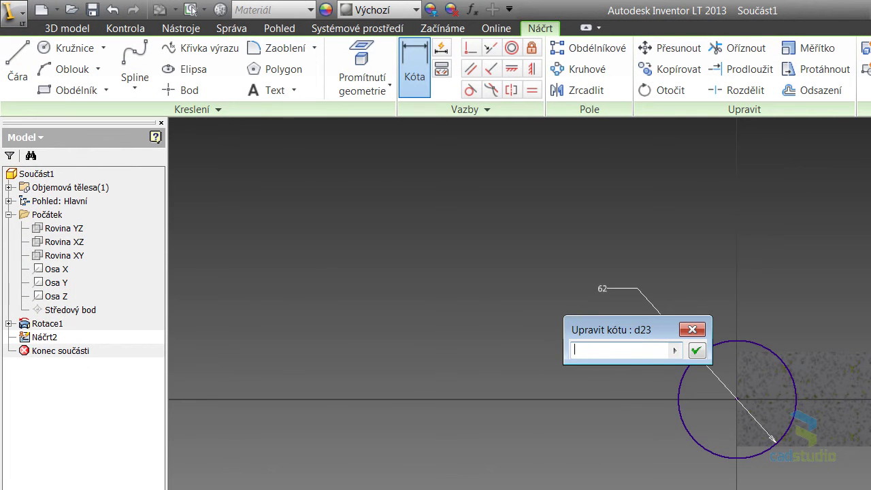
{"action": "key", "text": "Return"}
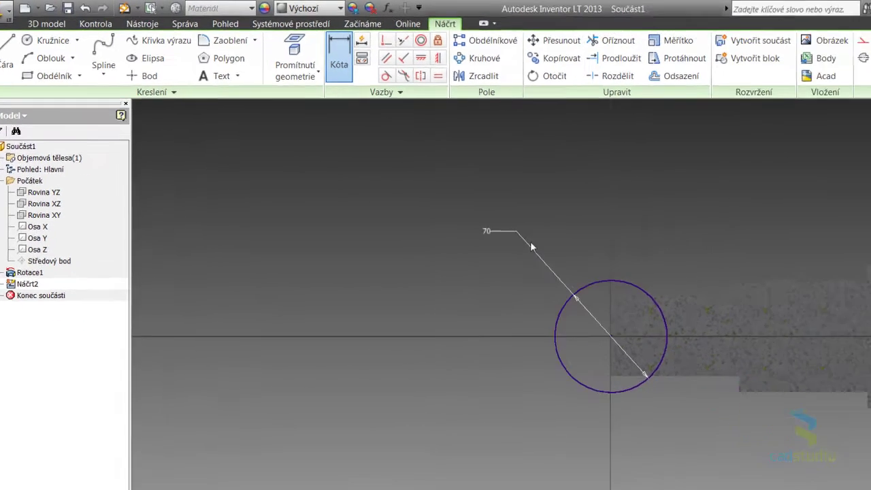
- Finish the circle sketch and set up its extrusion as symmetric (Symetrické) with the join operation (Sjednocení)
{"action": "left_click", "coordinate": [828, 49]}
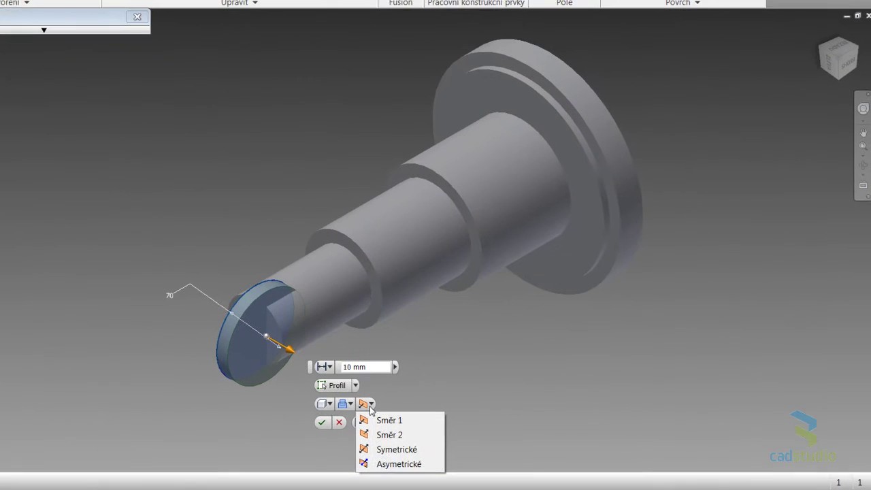
{"action": "left_click", "coordinate": [382, 451]}
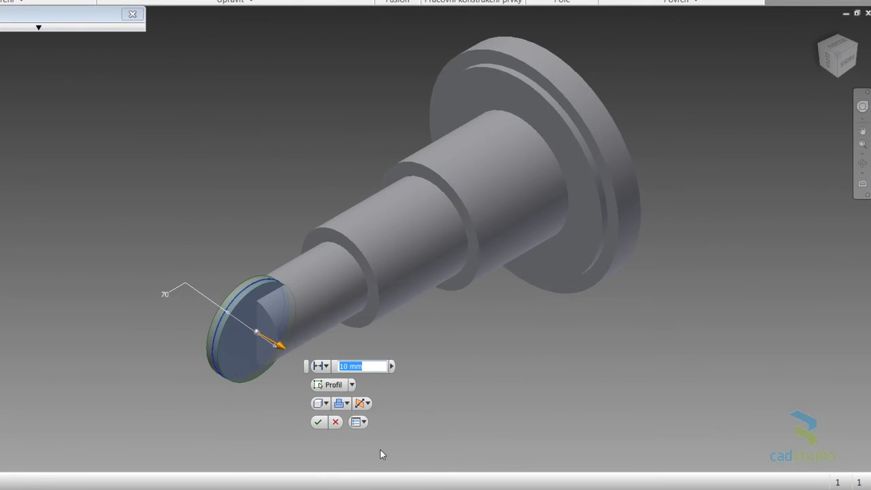
{"action": "left_click", "coordinate": [347, 404]}
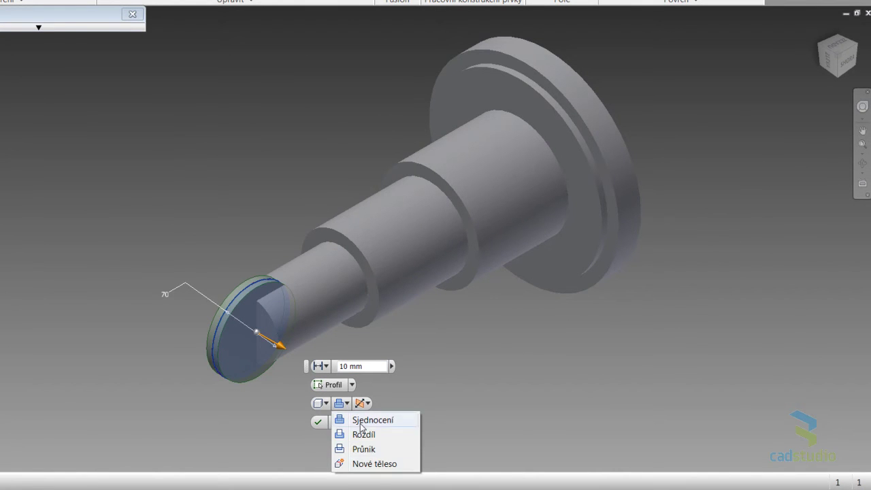
{"action": "left_click", "coordinate": [363, 426]}
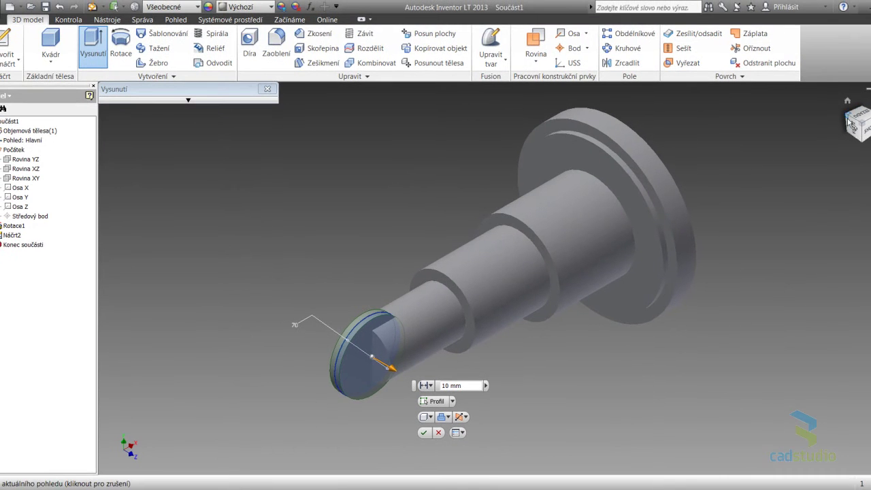
- Stretch the symmetric extrusion to a total length of 115.5 mm and create the cross cylinder
{"action": "left_click", "coordinate": [856, 125]}
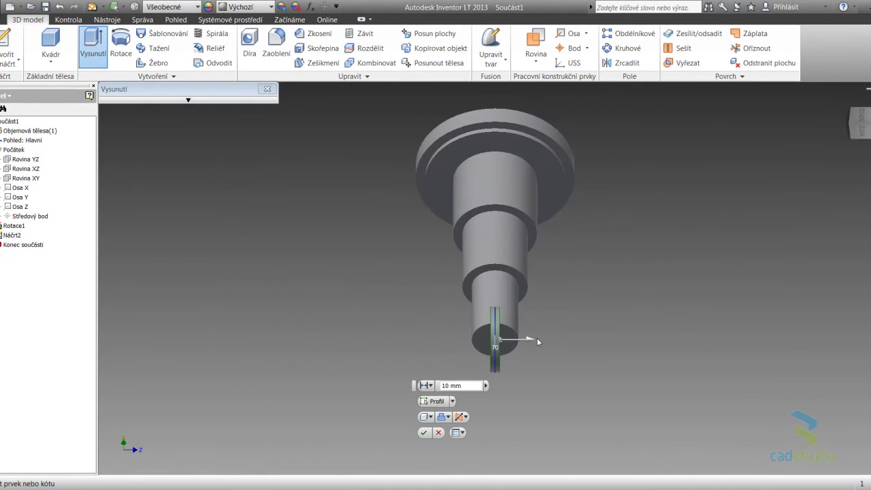
{"action": "left_click_drag", "start_coordinate": [529, 340], "coordinate": [590, 343]}
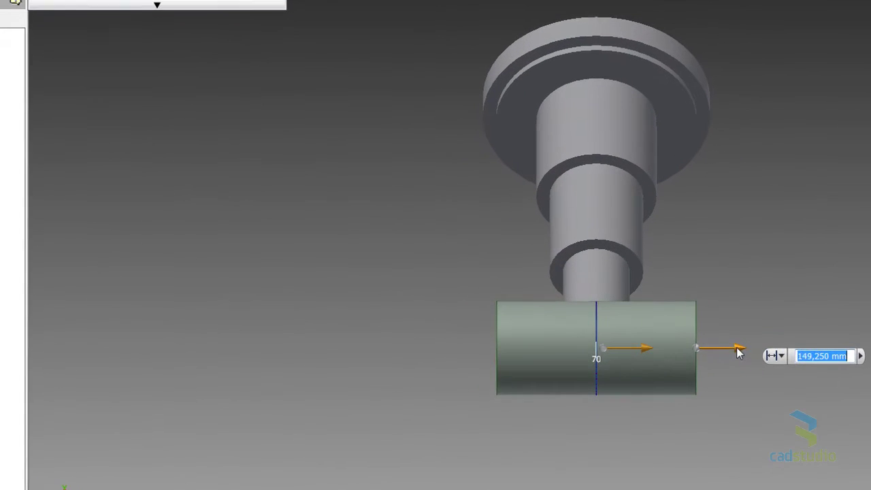
{"action": "left_click_drag", "start_coordinate": [730, 348], "coordinate": [715, 350]}
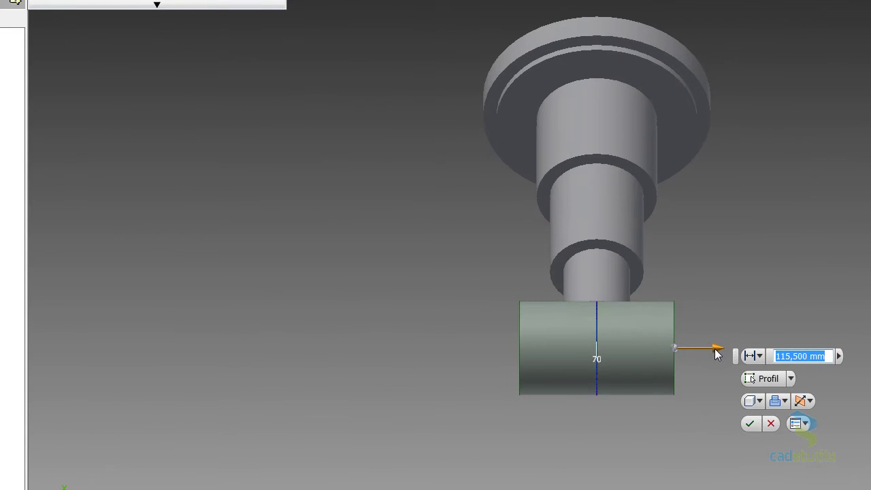
{"action": "left_click", "coordinate": [752, 425]}
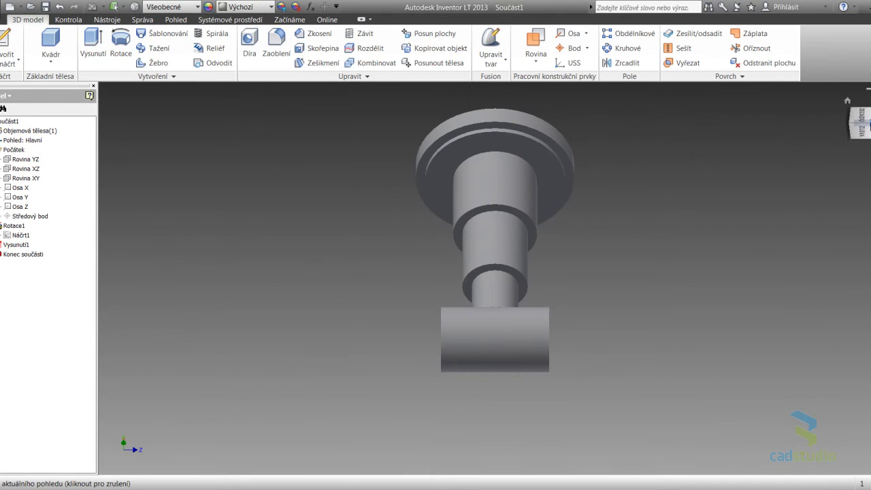
- Open the revolved shaft's profile sketch for editing and set the 90 mm diameter to 120 mm
{"action": "left_click", "coordinate": [868, 132]}
{"action": "left_click", "coordinate": [14, 235]}
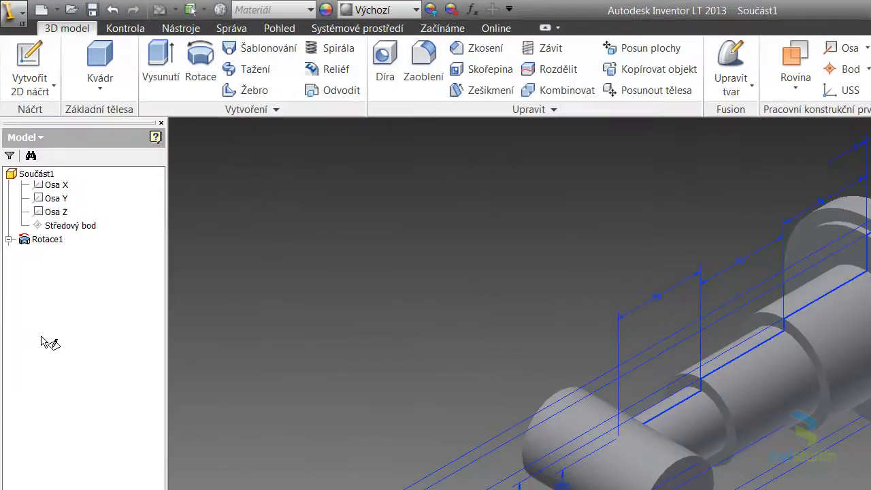
{"action": "double_click", "coordinate": [651, 447]}
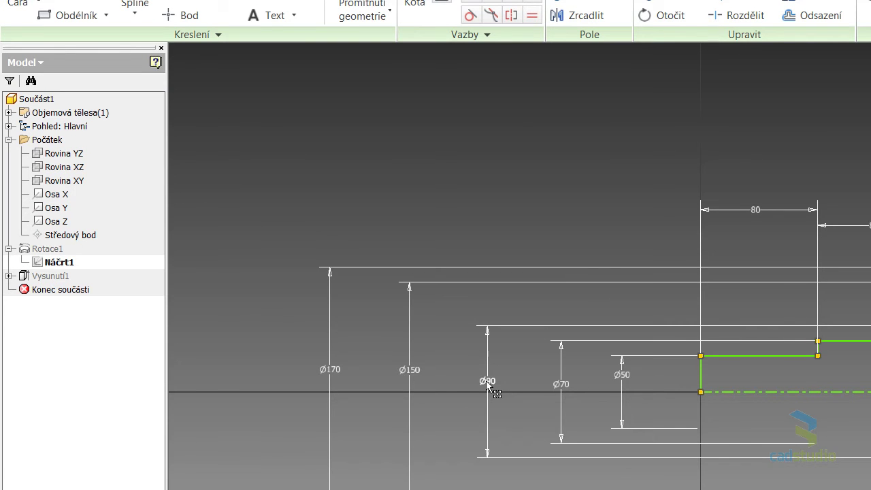
{"action": "double_click", "coordinate": [486, 381]}
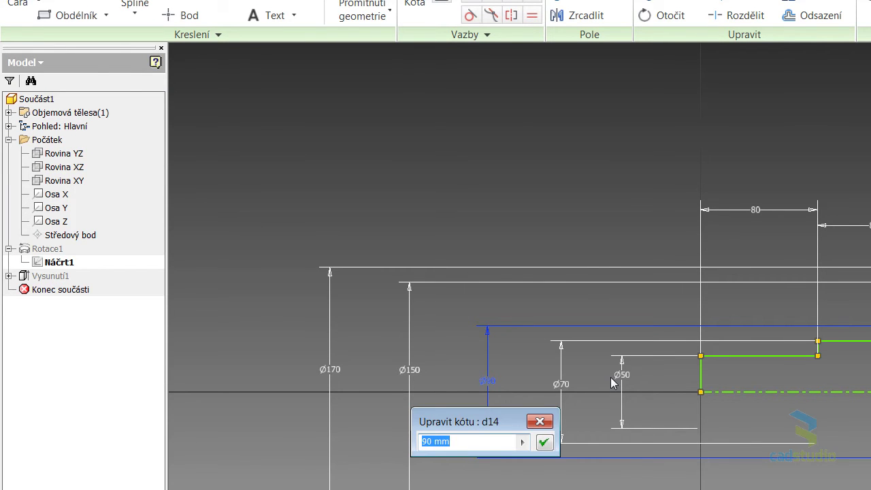
{"action": "key", "text": "Return"}
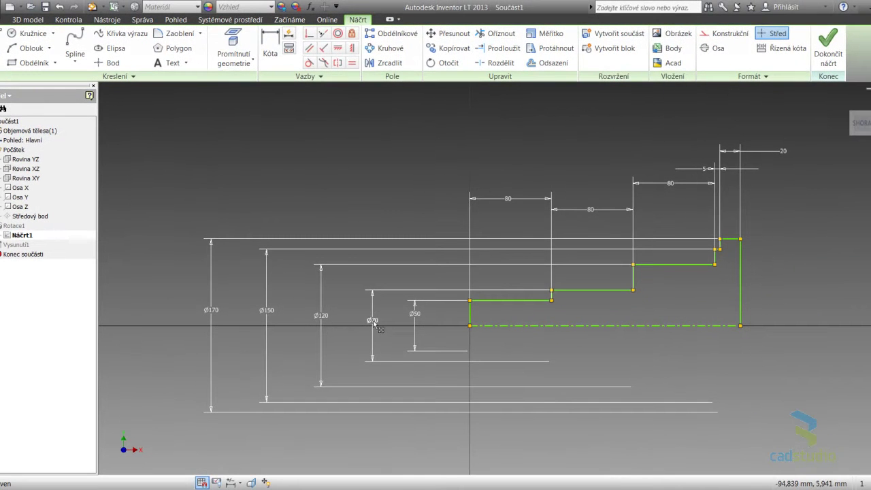
- Set the 70 mm diameter of the shaft's second section to 10 mm
{"action": "double_click", "coordinate": [375, 326]}
{"action": "type", "text": "10"}
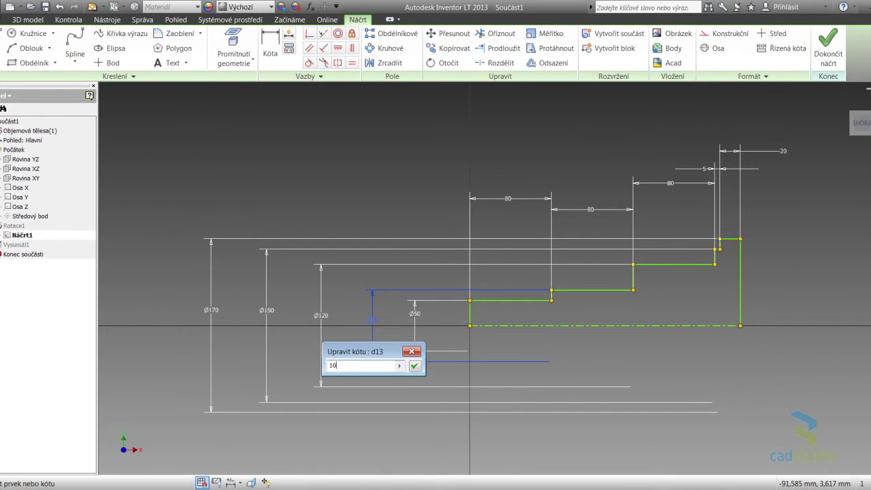
{"action": "key", "text": "Return"}
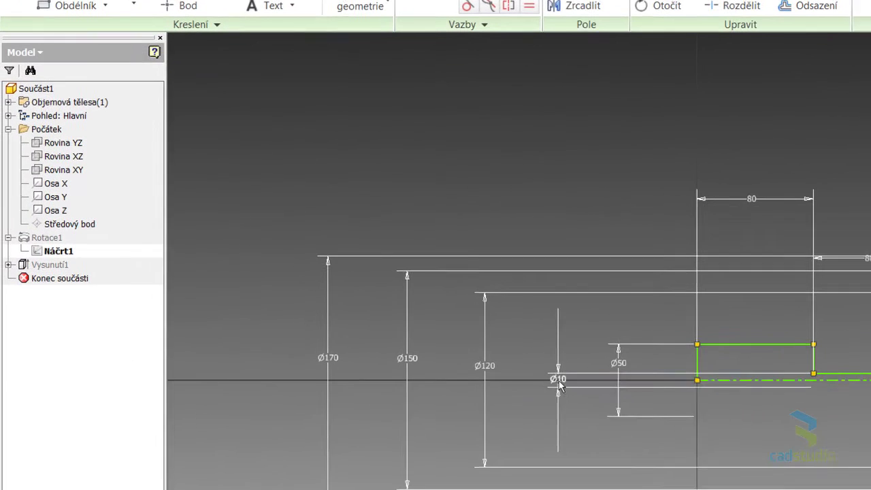
- Correct the second section's diameter to 100 mm
{"action": "double_click", "coordinate": [373, 327]}
{"action": "type", "text": "100"}
{"action": "key", "text": "Return"}
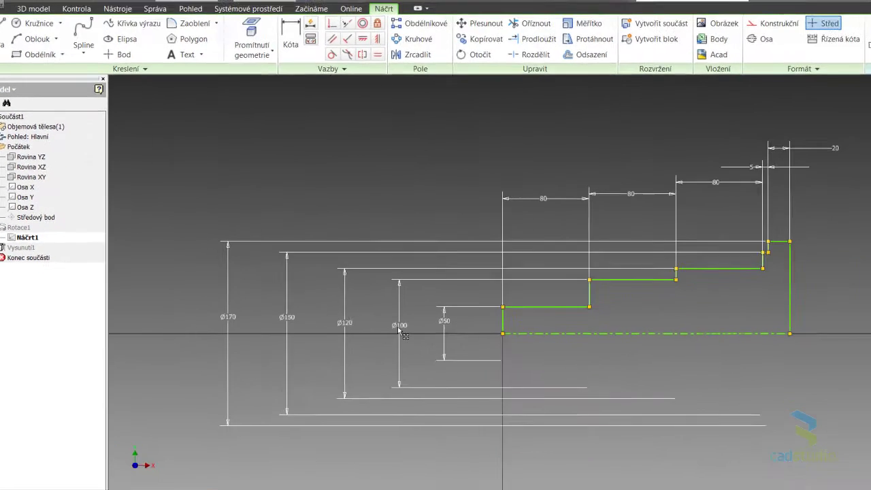
- Set the smallest section's diameter to 75 mm and finish the profile sketch to update the solid
{"action": "double_click", "coordinate": [622, 370]}
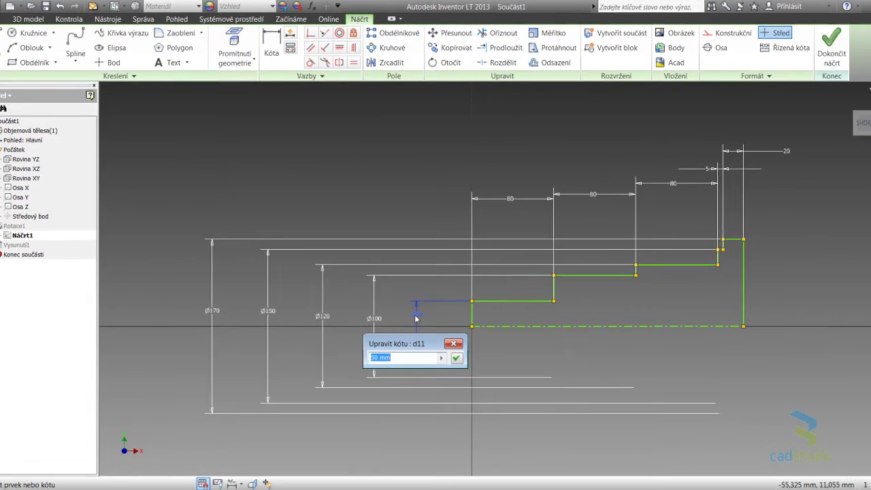
{"action": "type", "text": "1"}
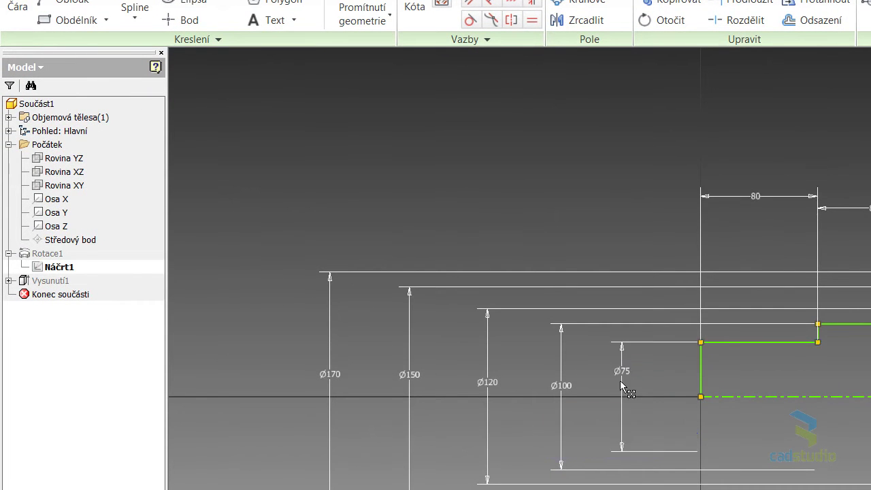
{"action": "key", "text": "Return"}
{"action": "left_click", "coordinate": [870, 3]}
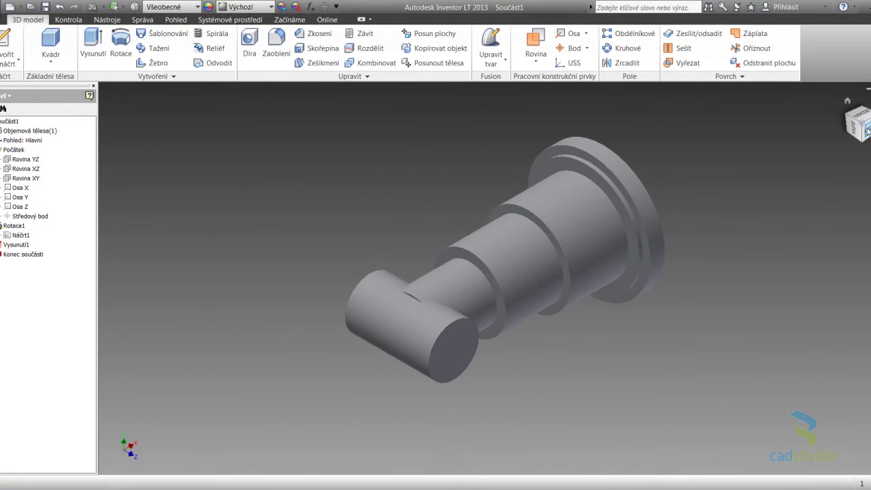
- Edit the extrusion's circle sketch, set the circle's diameter to 75 mm and finish the sketch
{"action": "left_click", "coordinate": [850, 117]}
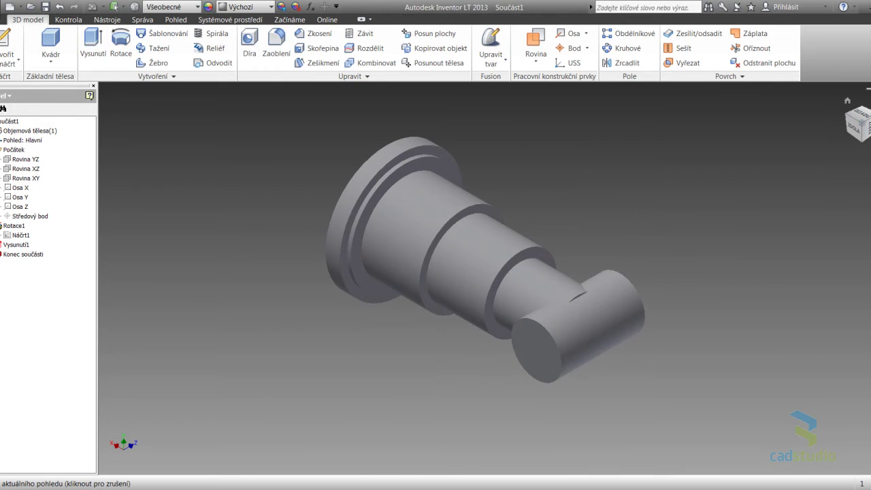
{"action": "left_click", "coordinate": [851, 117]}
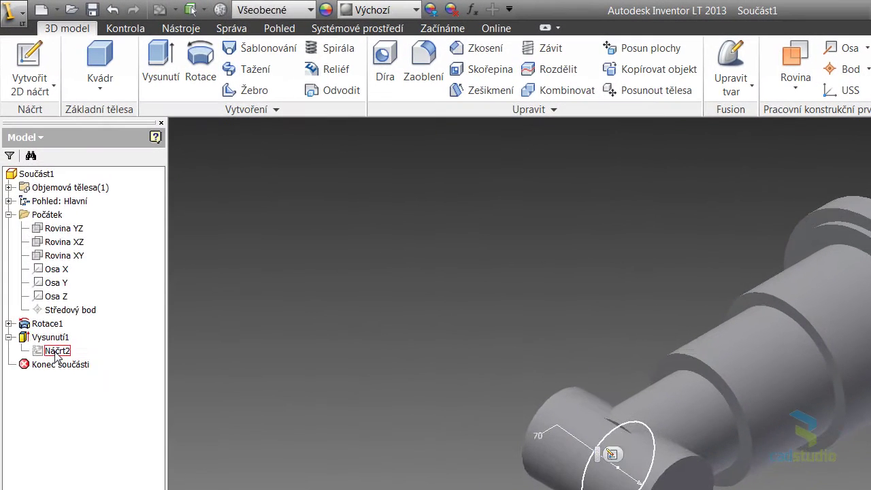
{"action": "double_click", "coordinate": [20, 247]}
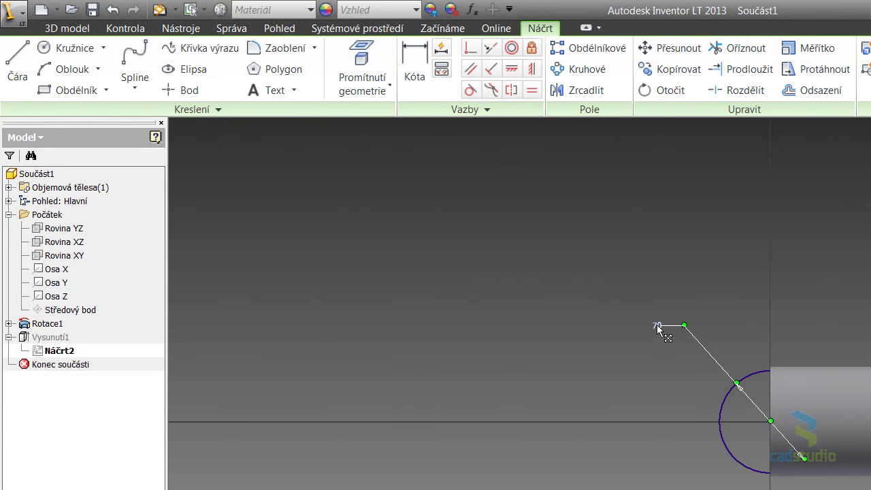
{"action": "double_click", "coordinate": [658, 327]}
{"action": "type", "text": "75"}
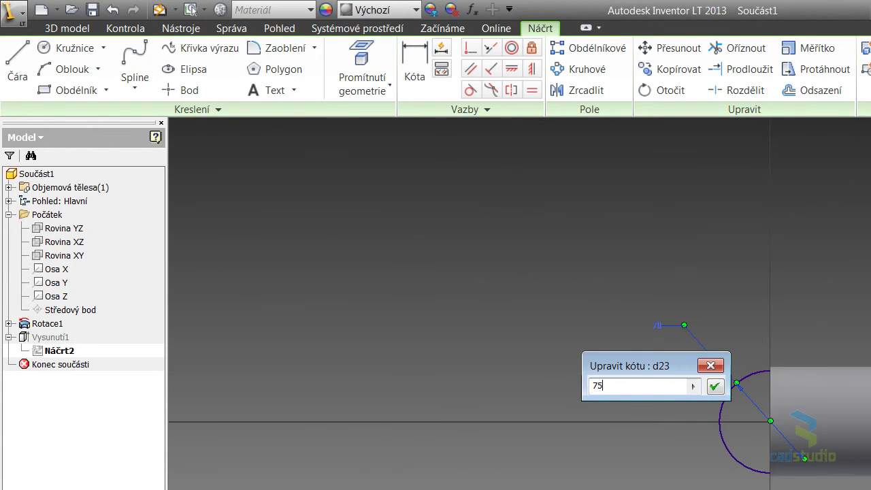
{"action": "key", "text": "Return"}
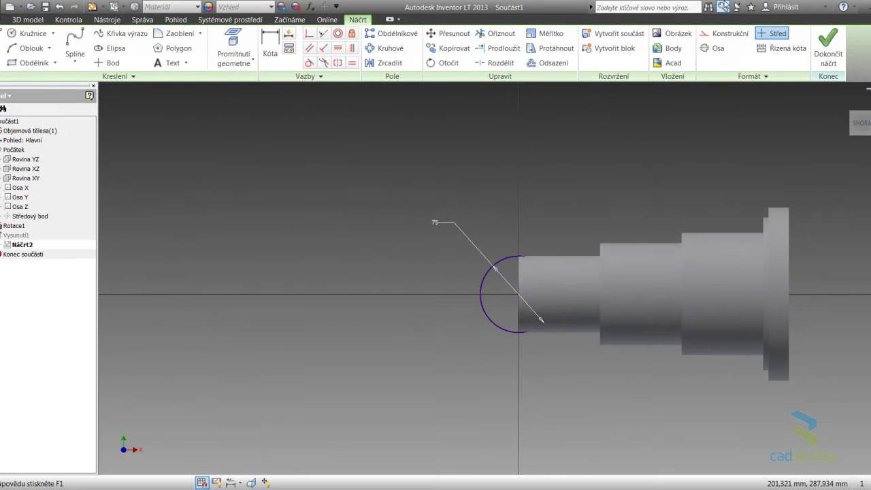
{"action": "left_click", "coordinate": [823, 55]}
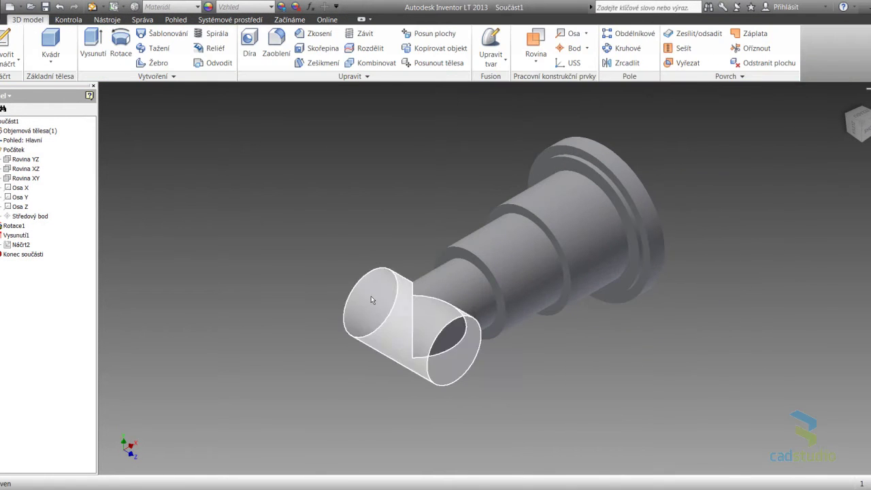
- Start a hole with concentric placement (Soustředná) on the cross cylinder's end face, using its cylindrical surface as the concentric reference
{"action": "scroll", "coordinate": [426, 293], "scroll_direction": "down", "scroll_amount": 5}
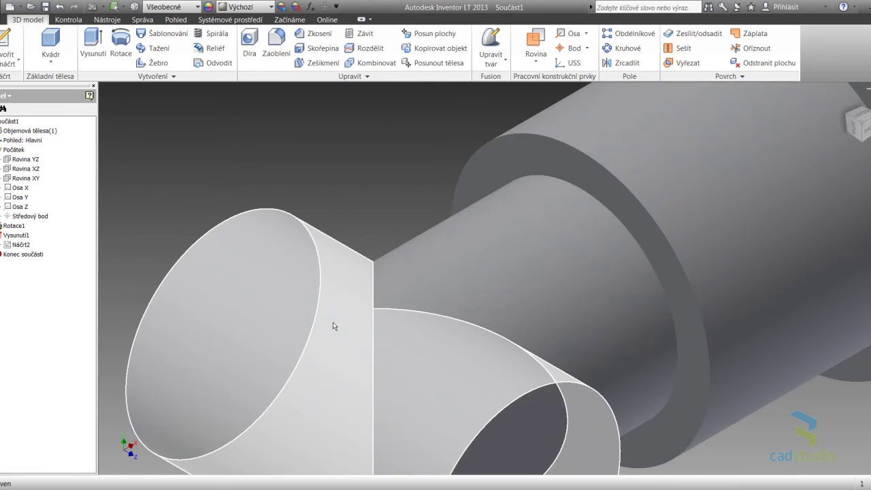
{"action": "scroll", "coordinate": [379, 312], "scroll_direction": "up", "scroll_amount": 6}
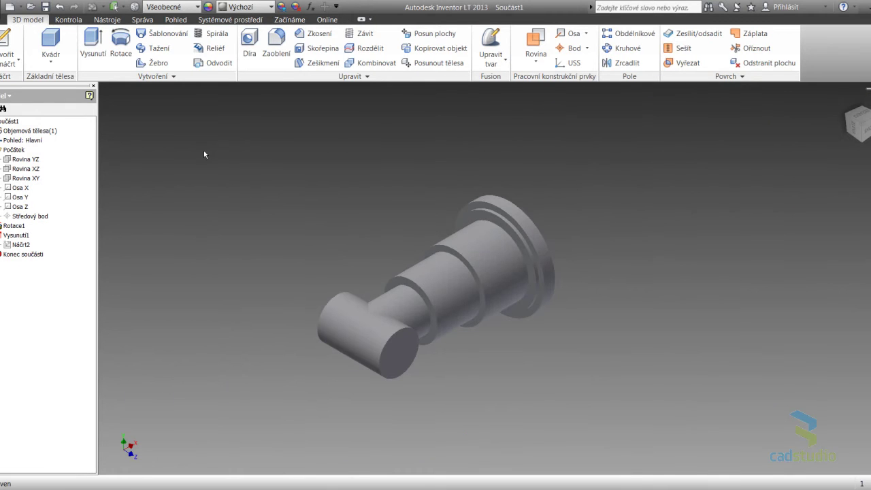
{"action": "left_click", "coordinate": [868, 134]}
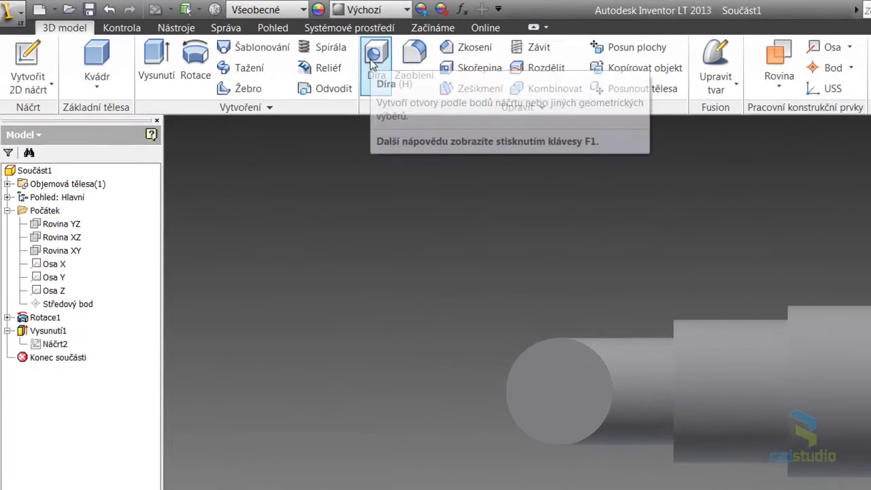
{"action": "left_click", "coordinate": [247, 45]}
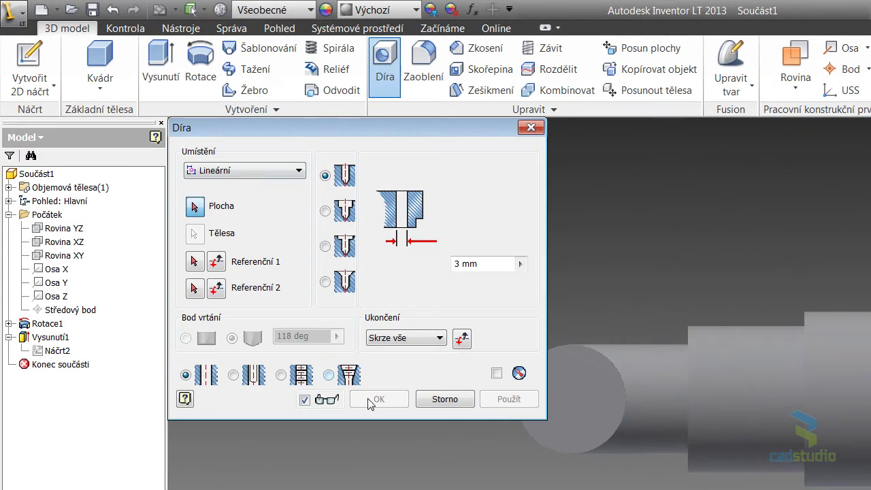
{"action": "left_click", "coordinate": [284, 169]}
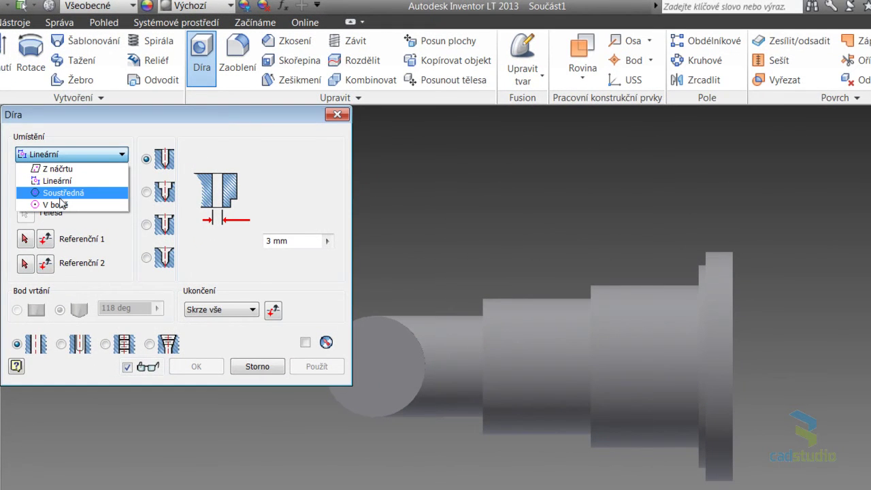
{"action": "left_click", "coordinate": [61, 195]}
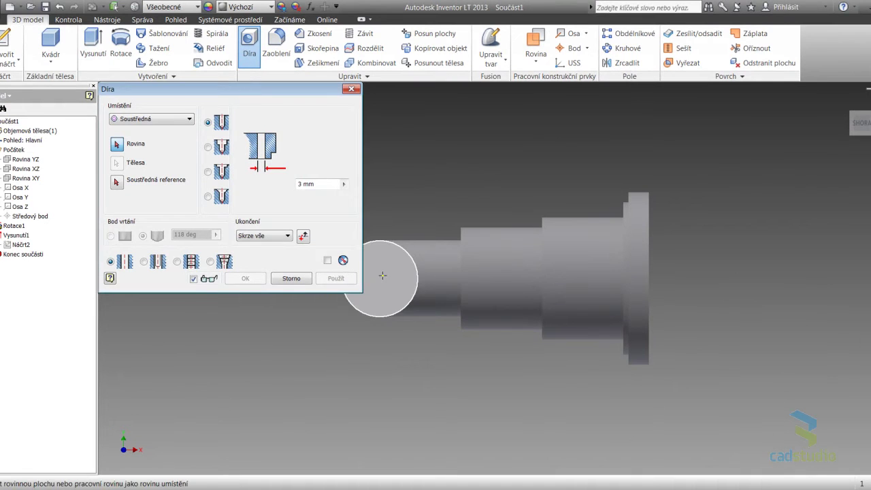
{"action": "left_click", "coordinate": [382, 275]}
{"action": "left_click", "coordinate": [853, 117]}
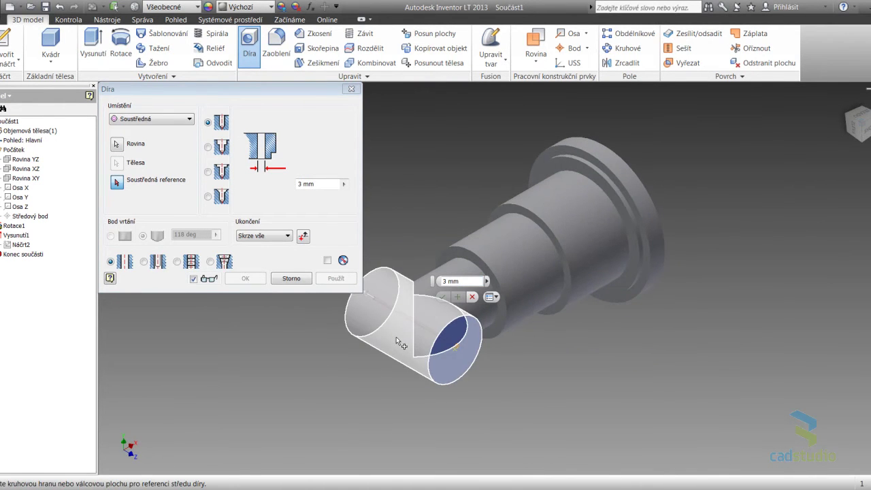
{"action": "left_click", "coordinate": [396, 337]}
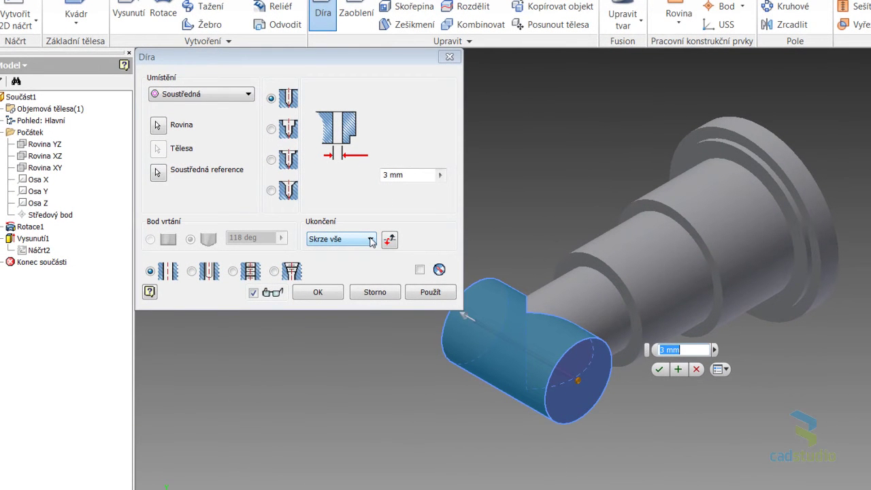
- Set the hole's diameter to 40 mm and create it through the cross cylinder
{"action": "left_click", "coordinate": [441, 175]}
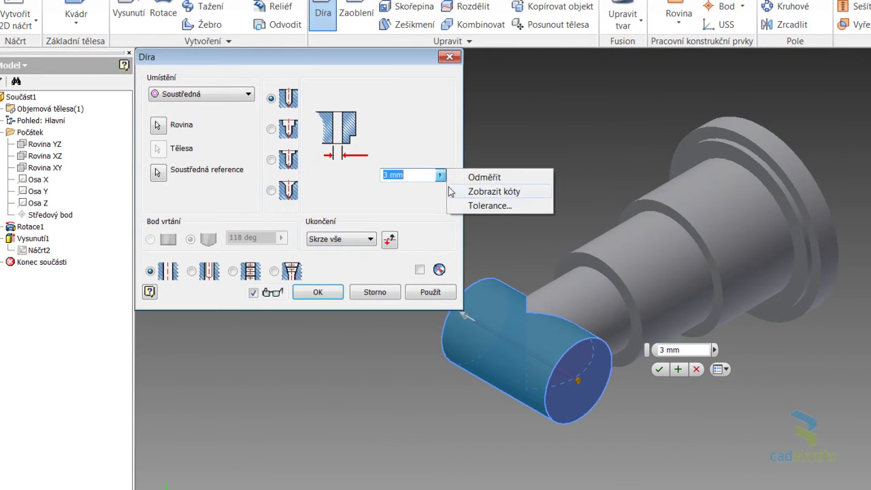
{"action": "left_click", "coordinate": [415, 177]}
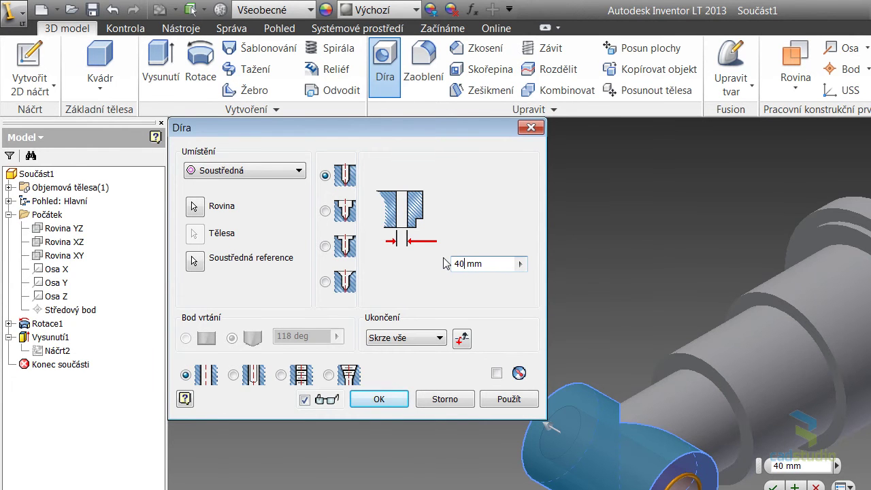
{"action": "key", "text": "Return"}
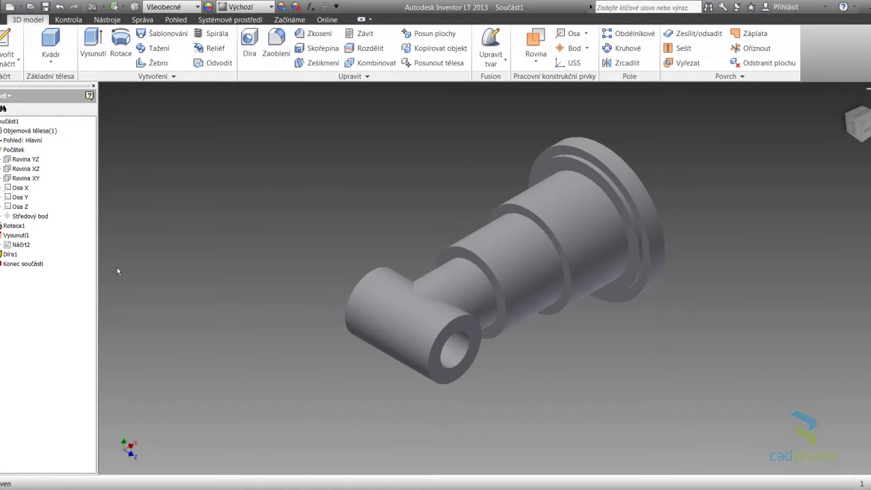
- Edit the cross cylinder's through hole and set its diameter to 60 mm
{"action": "double_click", "coordinate": [11, 254]}
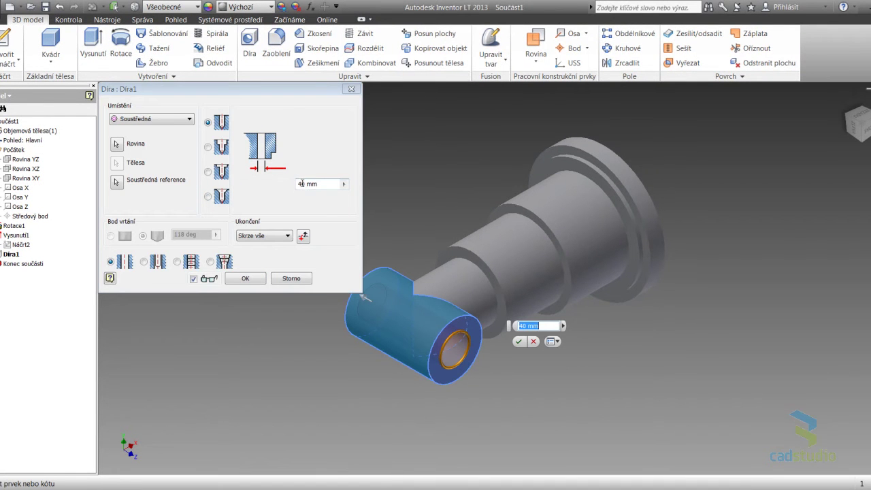
{"action": "left_click", "coordinate": [302, 184]}
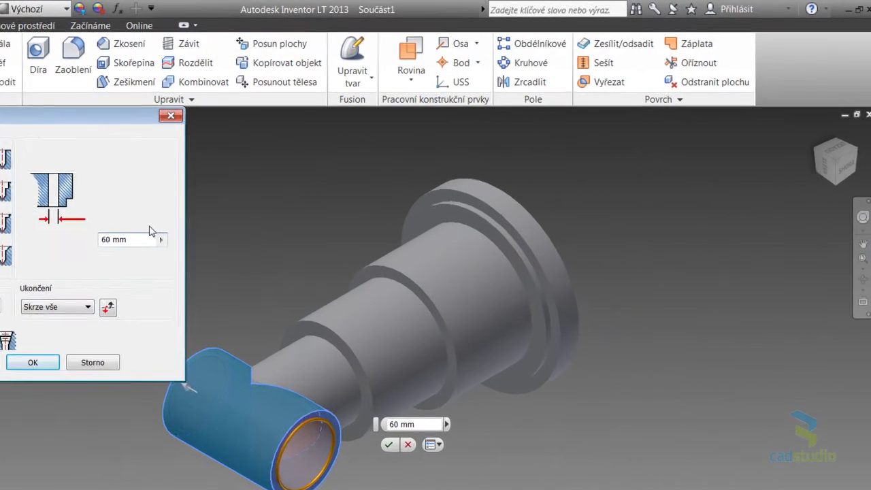
{"action": "key", "text": "Return"}
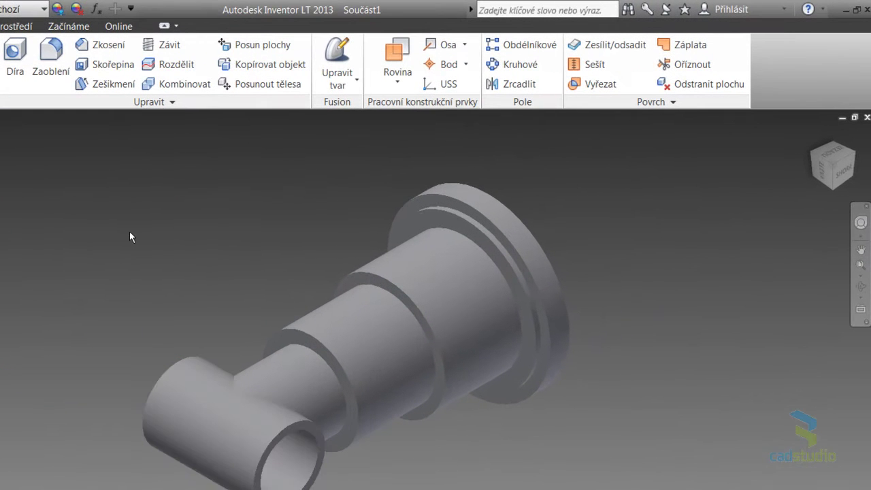
- Create a new 2D sketch on the large flange's flat end face and start the Circle (Kružnice) command in it
{"action": "left_click", "coordinate": [855, 155]}
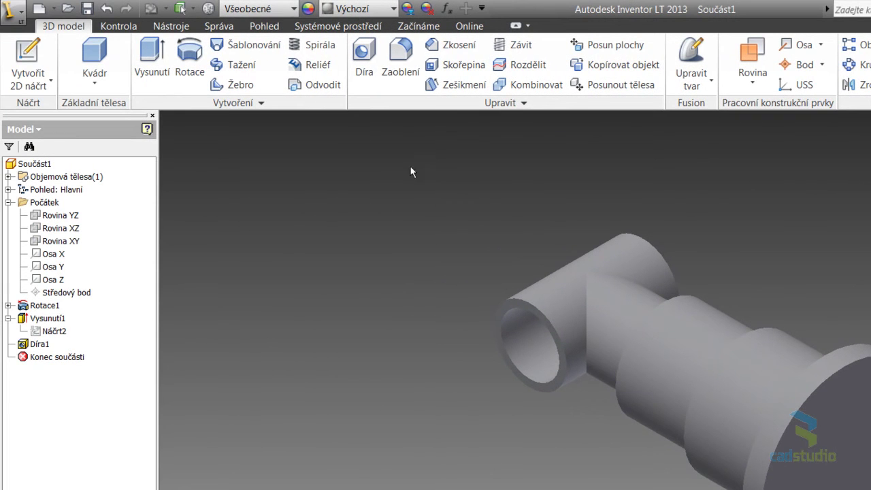
{"action": "left_click", "coordinate": [149, 58]}
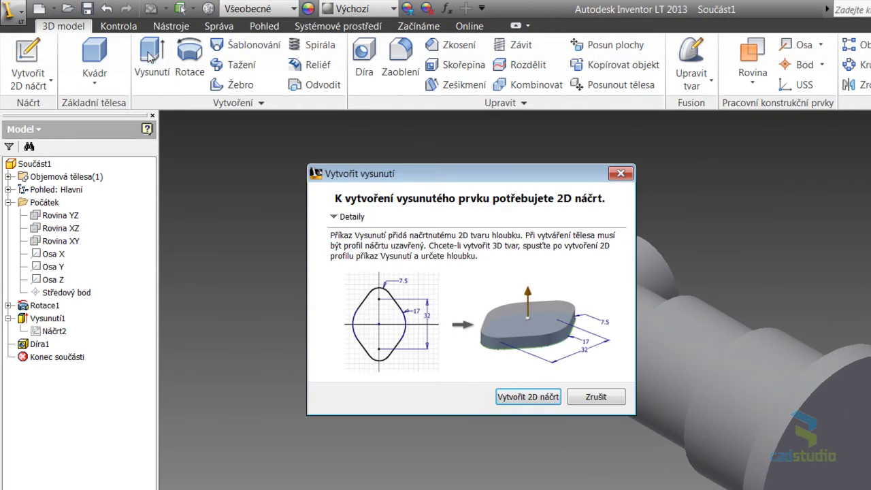
{"action": "left_click", "coordinate": [595, 398]}
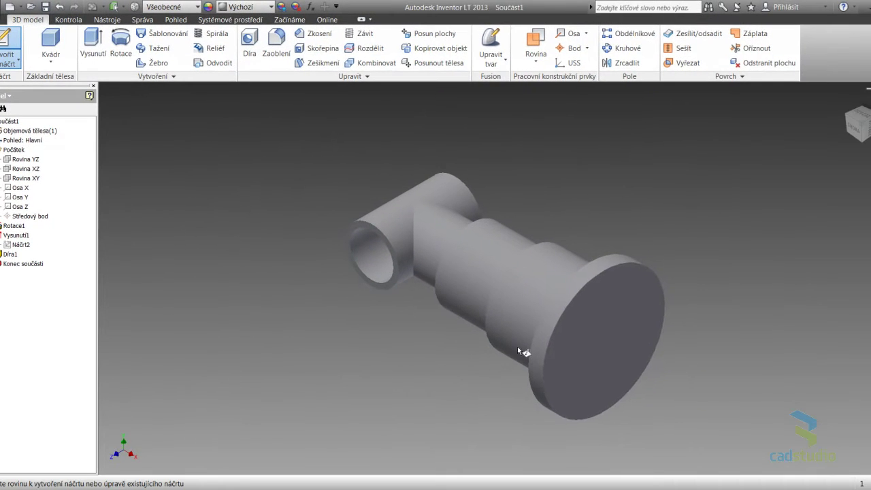
{"action": "left_click", "coordinate": [606, 292]}
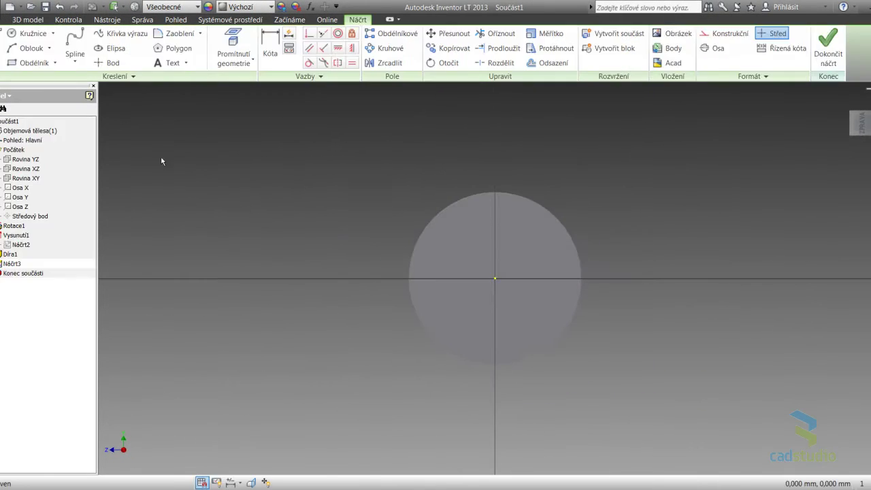
{"action": "left_click", "coordinate": [31, 33]}
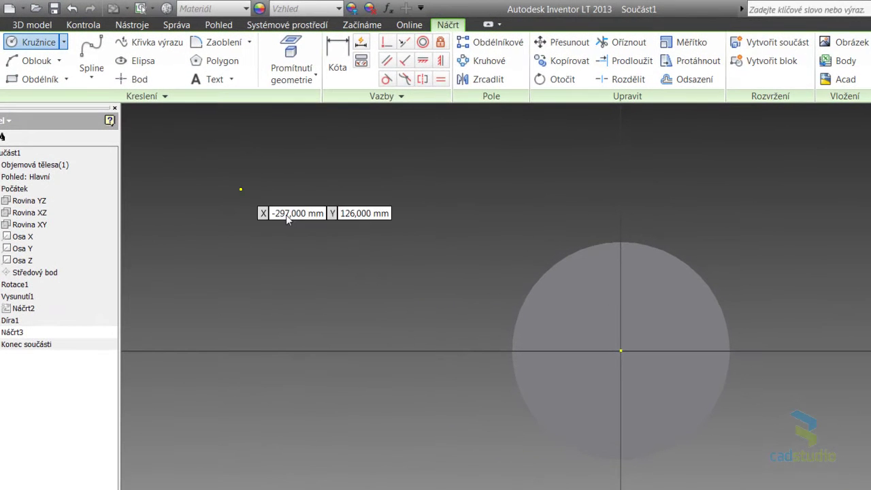